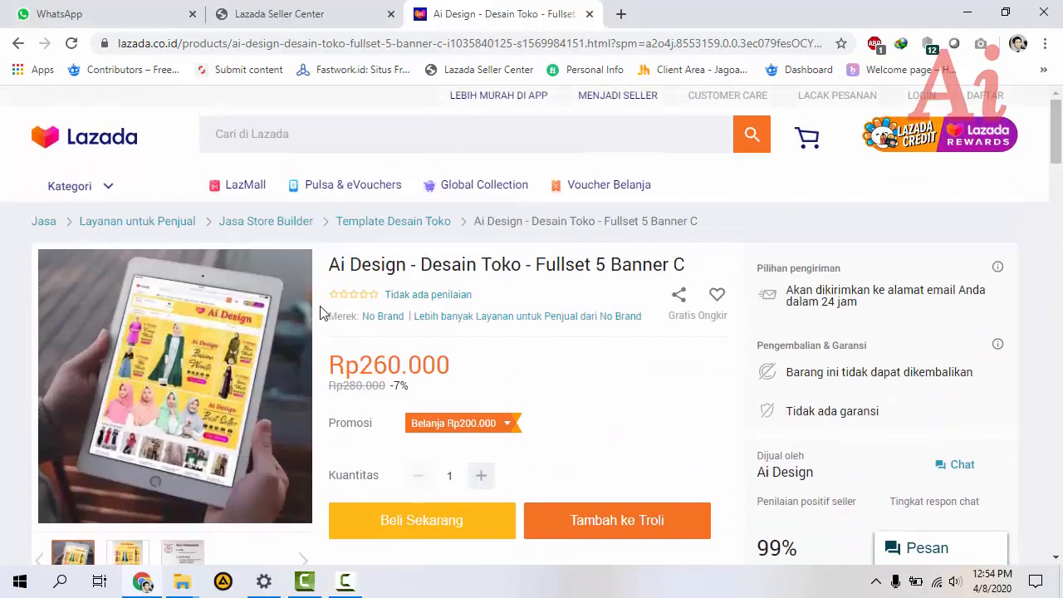
Step: View the banner images in the sample listing's description and open the new product form in Lazada Seller Center
scroll(422, 304, down, 5)
scroll(422, 300, down, 3)
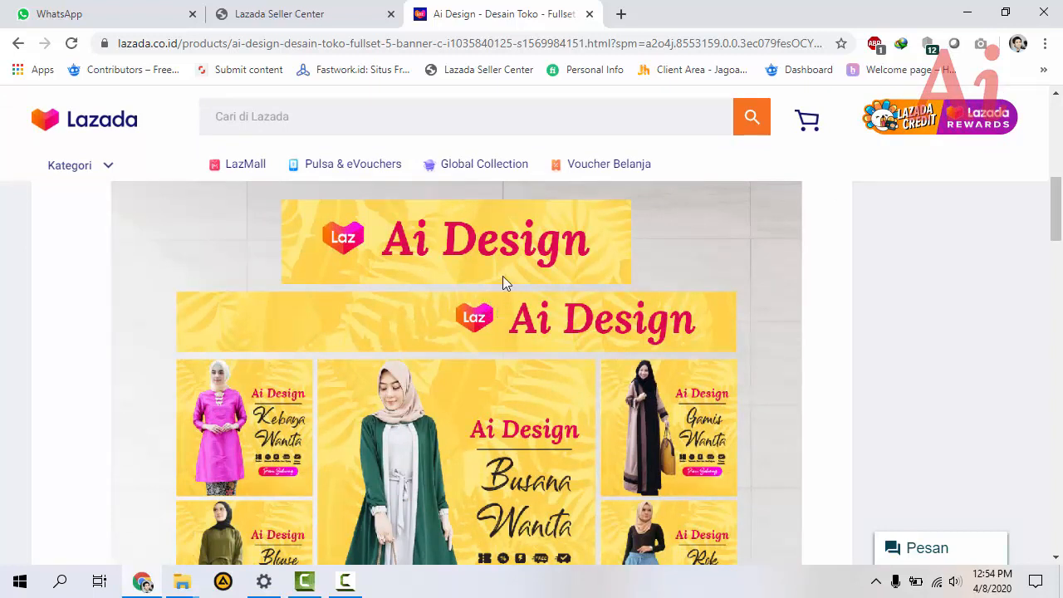
click(340, 8)
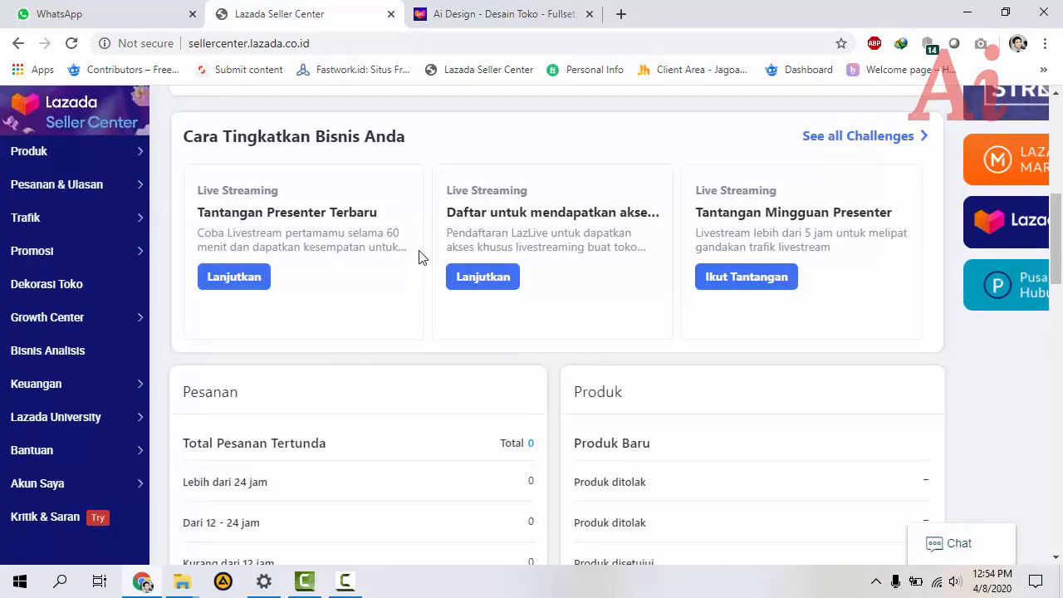
mouse_move(97, 155)
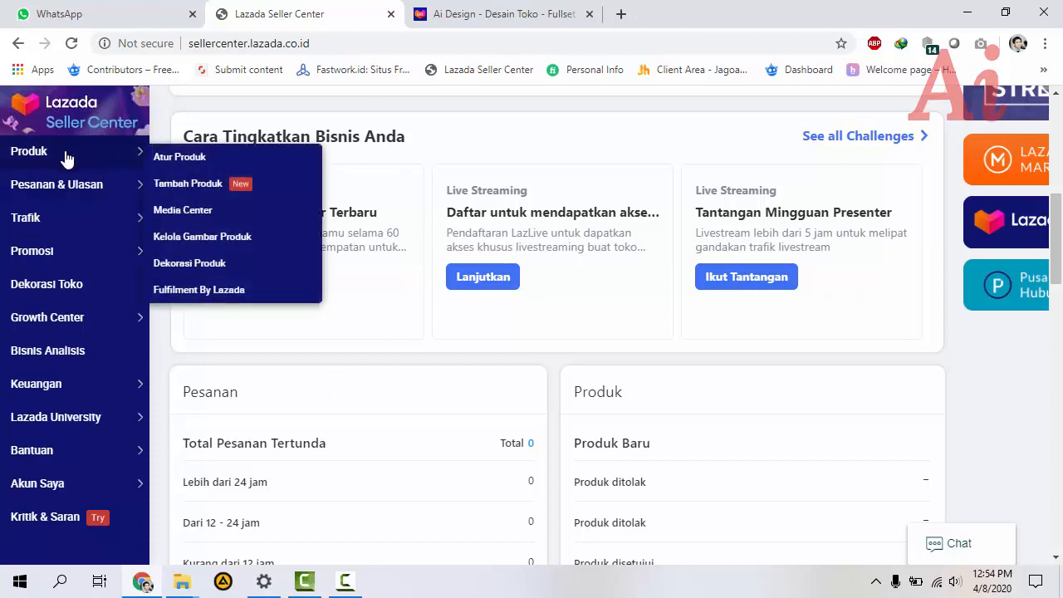
click(199, 189)
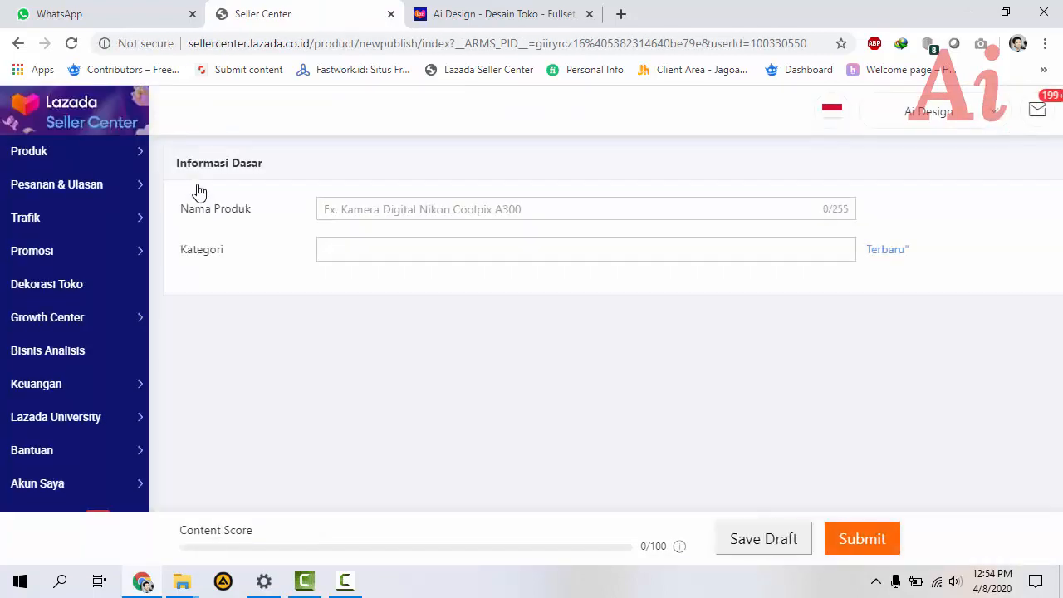
Step: Name the product "hijab" and choose the recommended category Sepatu dan Pakaian Wanita > Pakaian Wanita > Baju Muslim > Hijab
click(391, 208)
text(hijab)
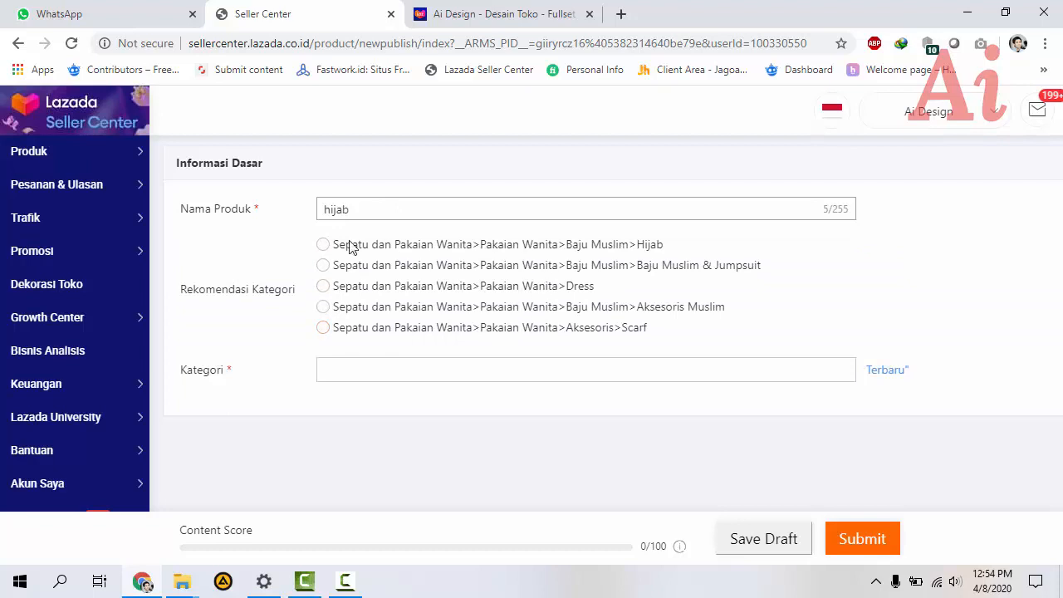
click(323, 244)
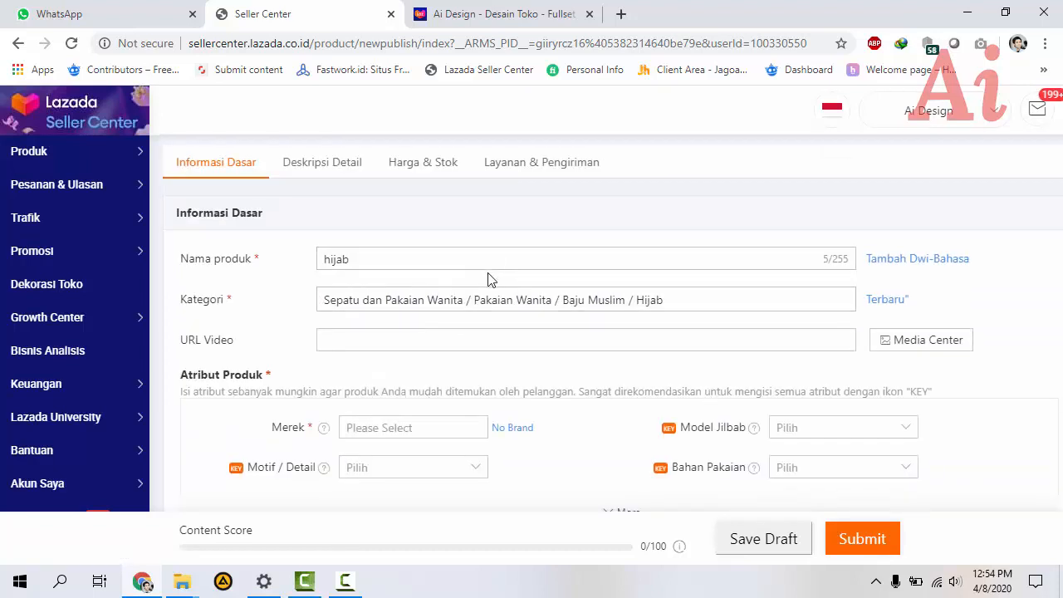
Step: Switch the product's long description from the Text Editor to Lorikeet
scroll(490, 279, down, 4)
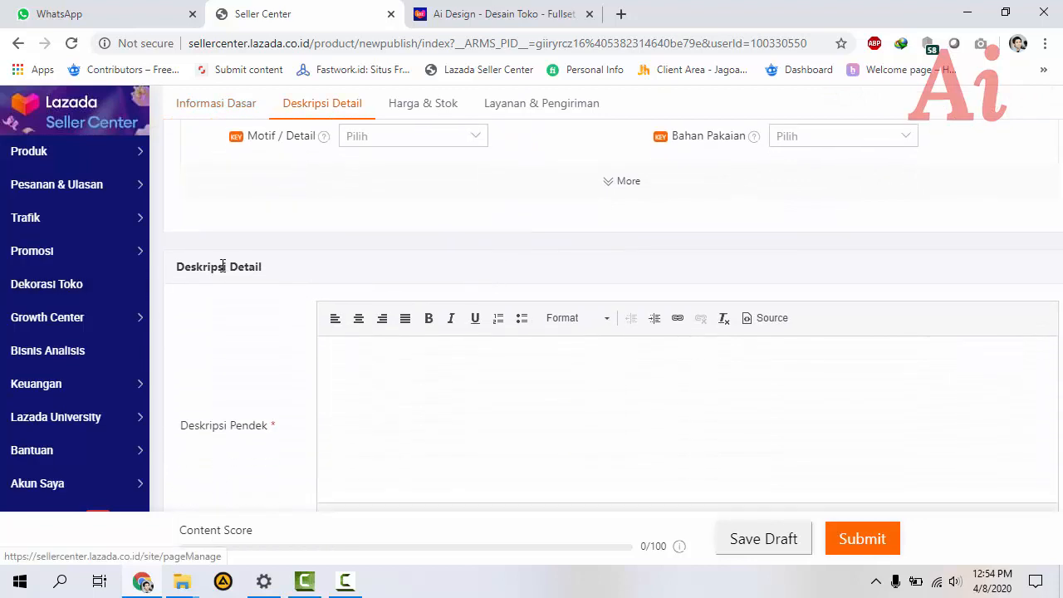
scroll(274, 311, down, 1)
scroll(274, 312, down, 3)
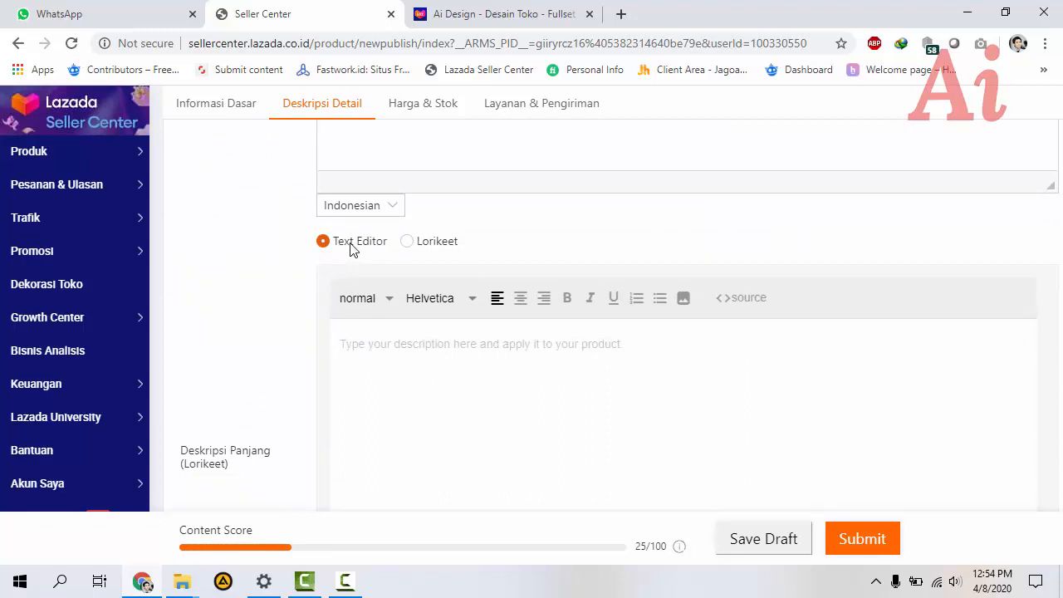
click(408, 242)
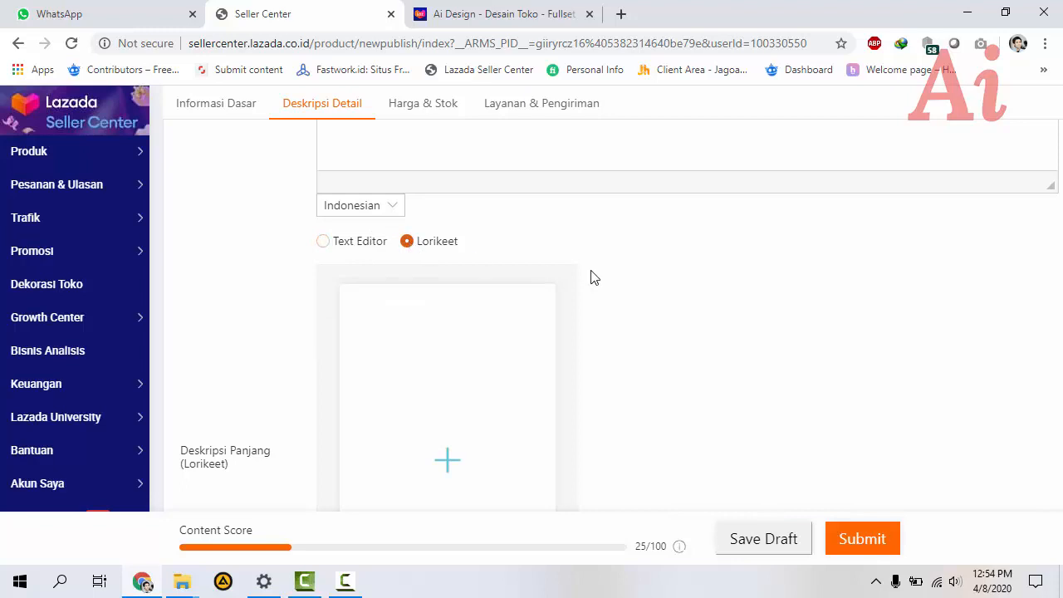
Step: Look over the offered description templates and start a blank Lorikeet decoration
scroll(594, 278, down, 2)
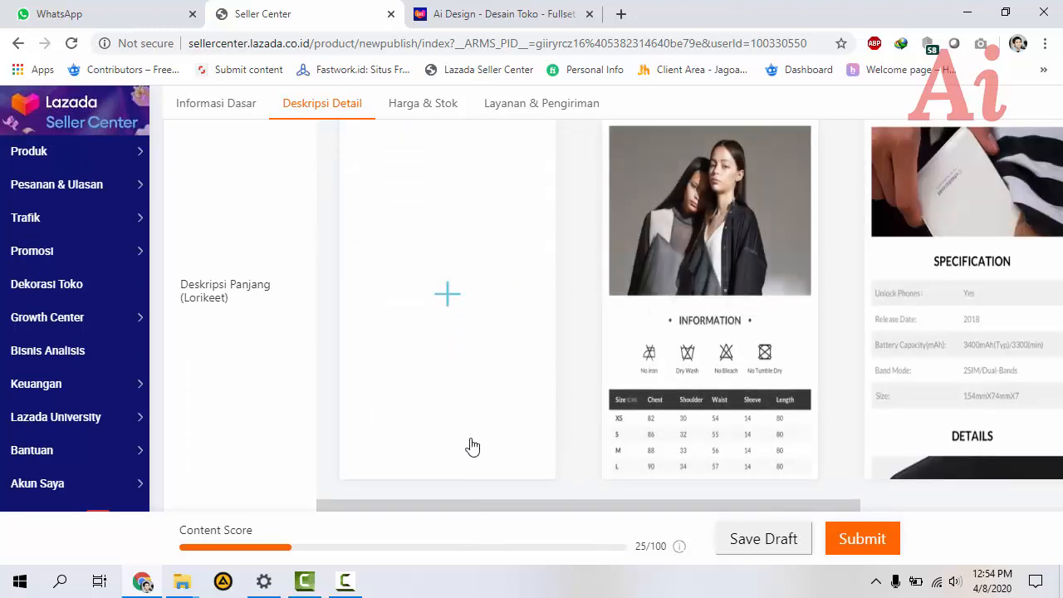
mouse_move(797, 336)
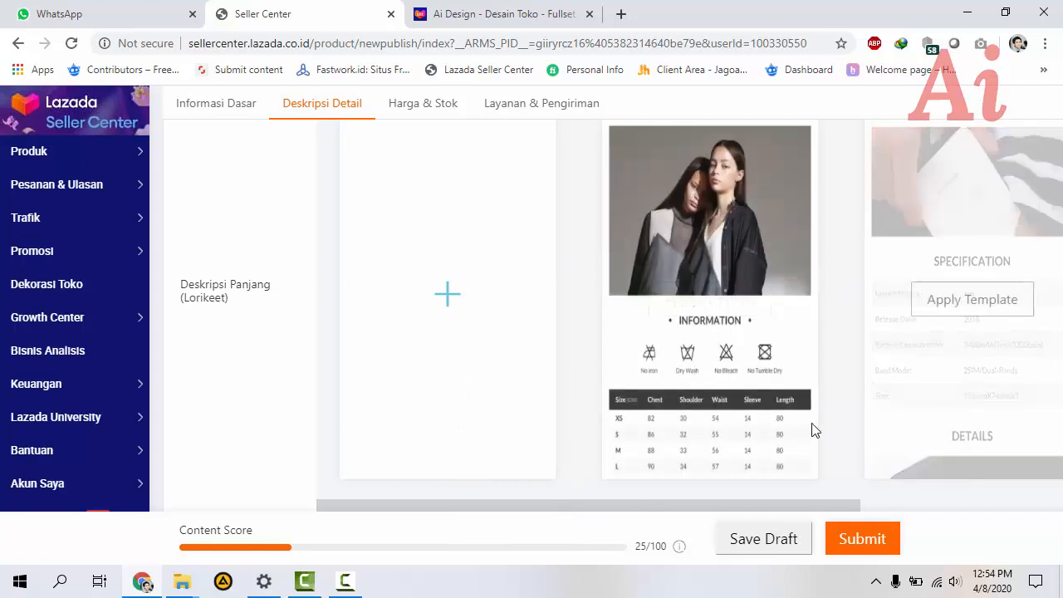
drag(683, 508, 617, 522)
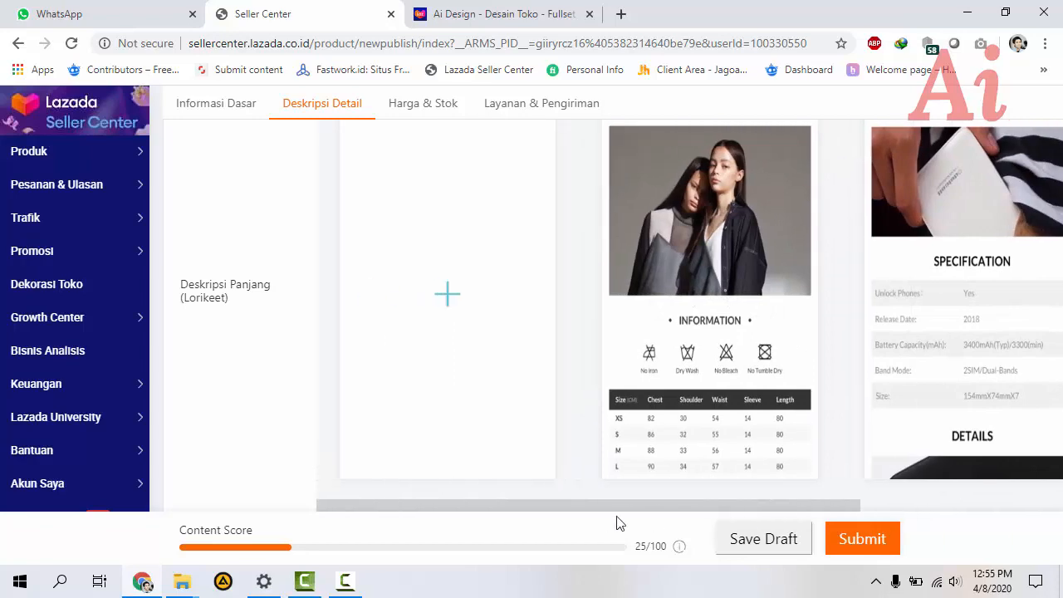
click(447, 297)
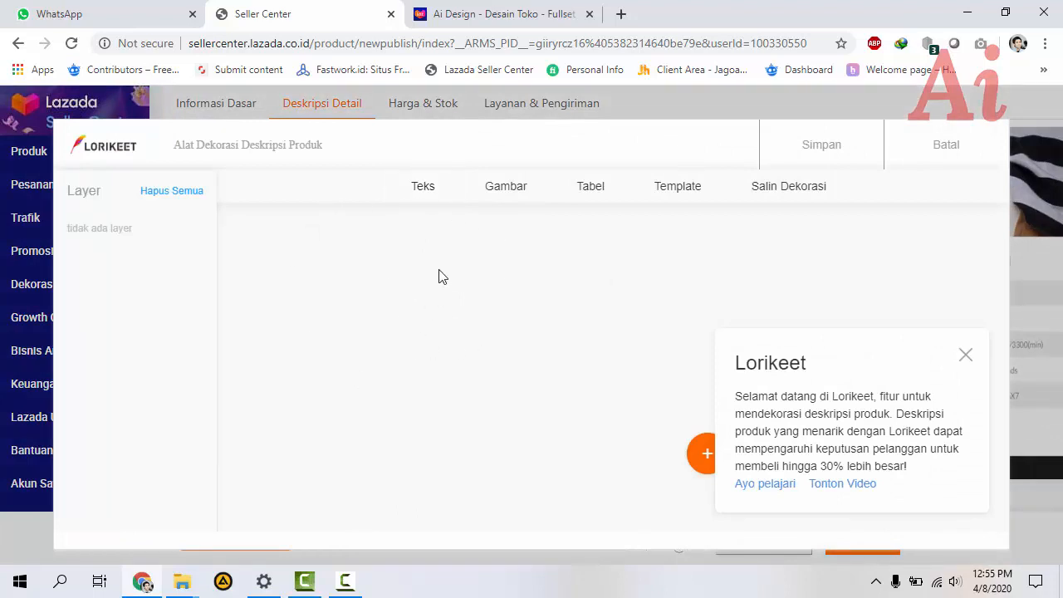
Step: Examine the available text, image, table and template modules in Lorikeet and dismiss the welcome message
click(423, 198)
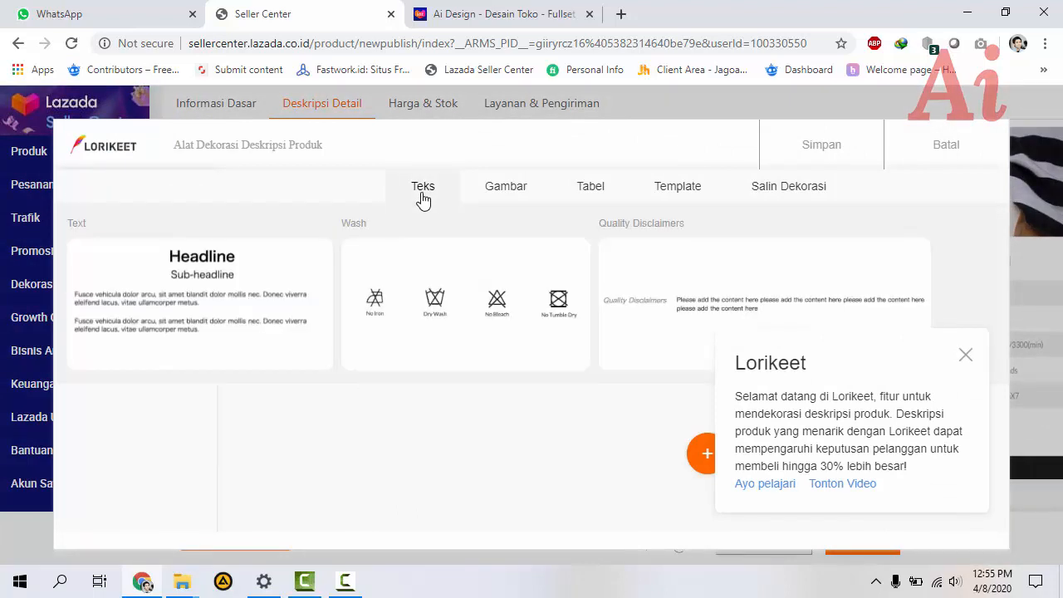
click(524, 190)
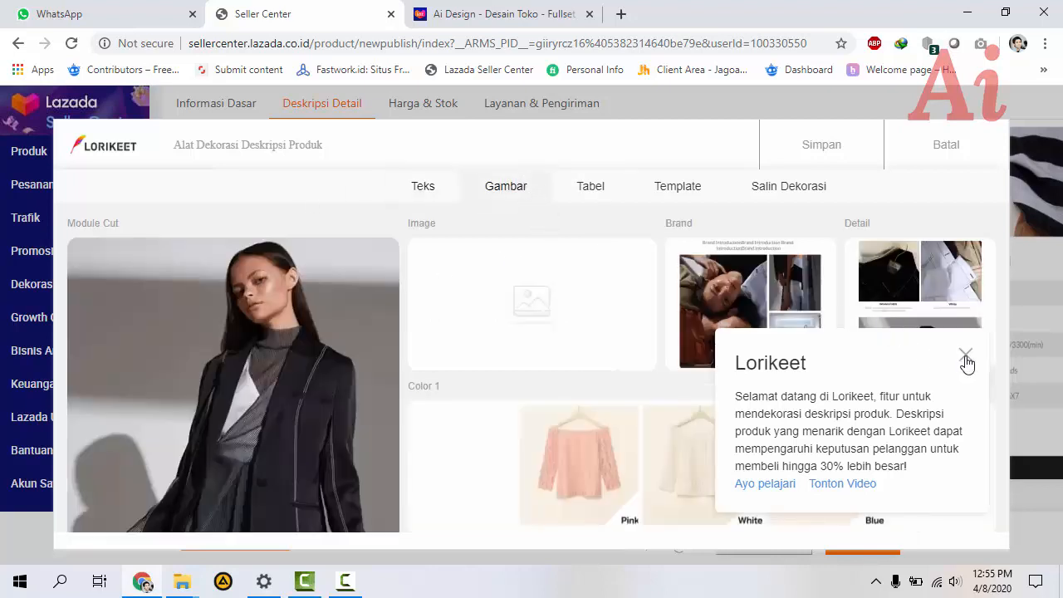
click(965, 357)
click(523, 186)
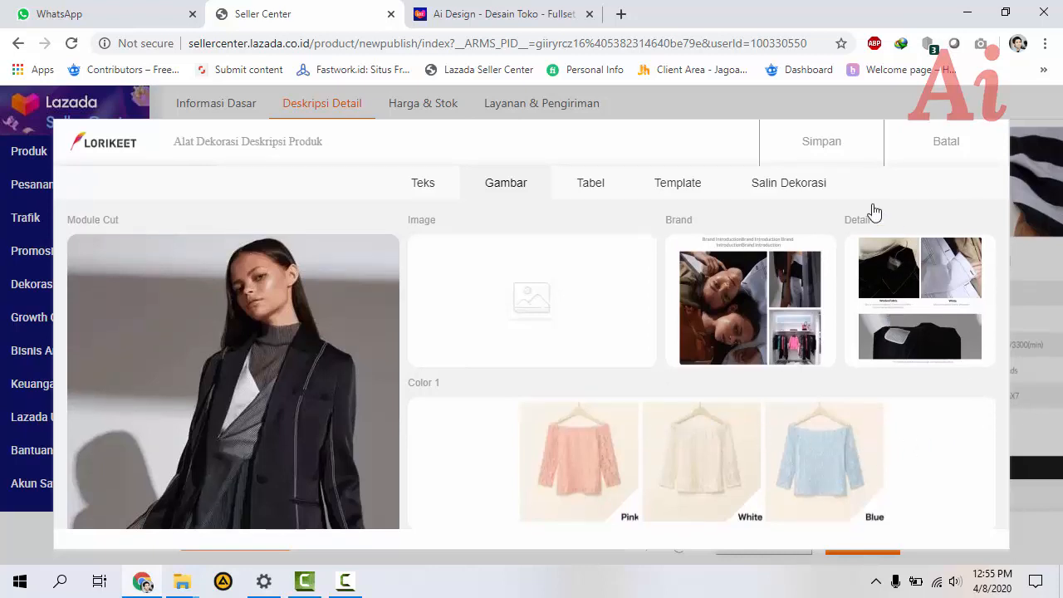
click(604, 184)
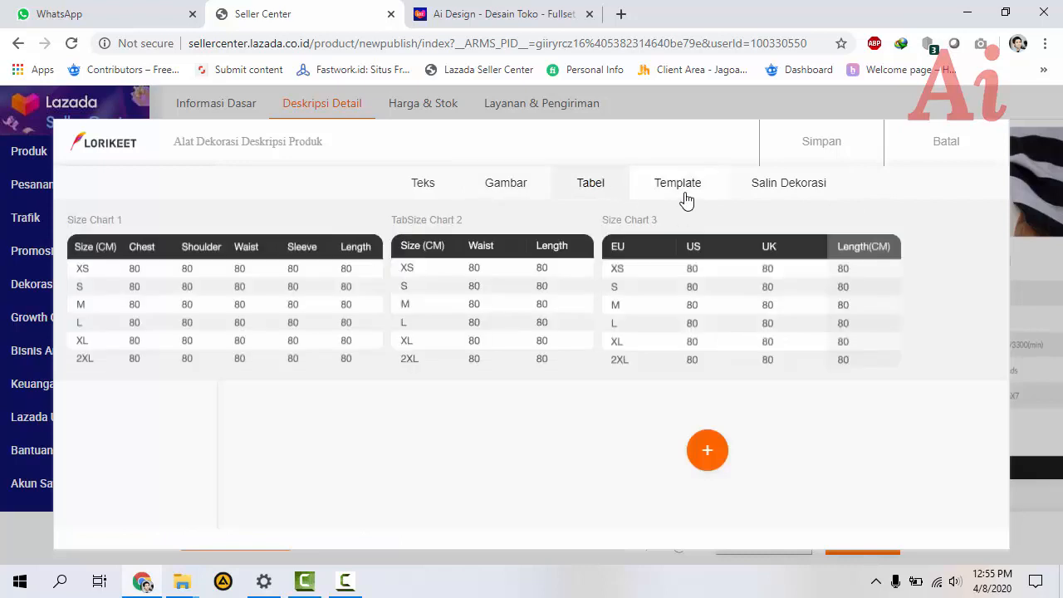
click(686, 195)
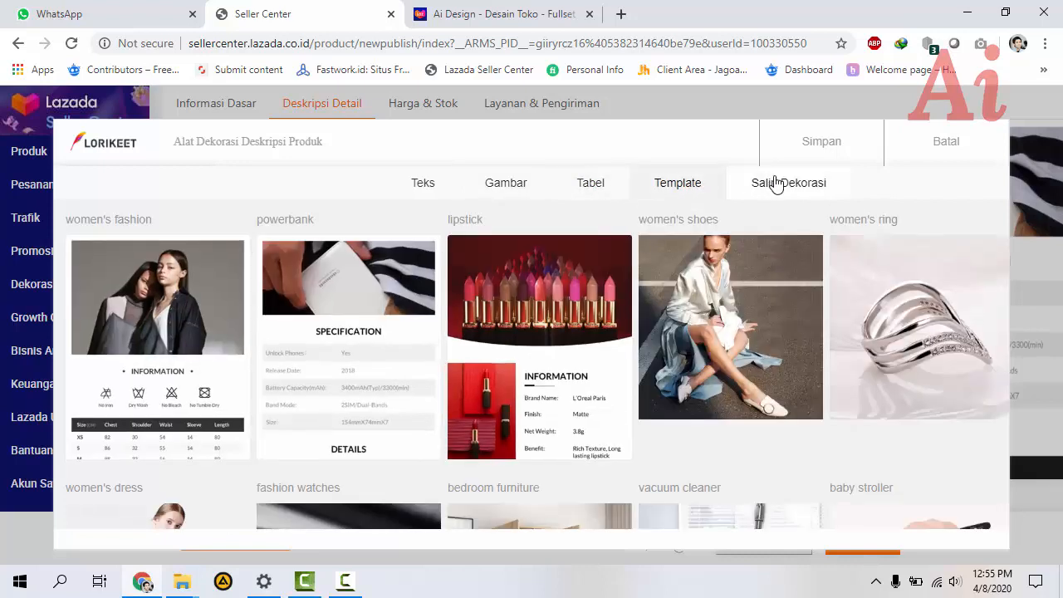
Step: Add a plain Image module and upload the picture IMG_20200302_113301_430 from the fara folder into its placeholder
click(489, 185)
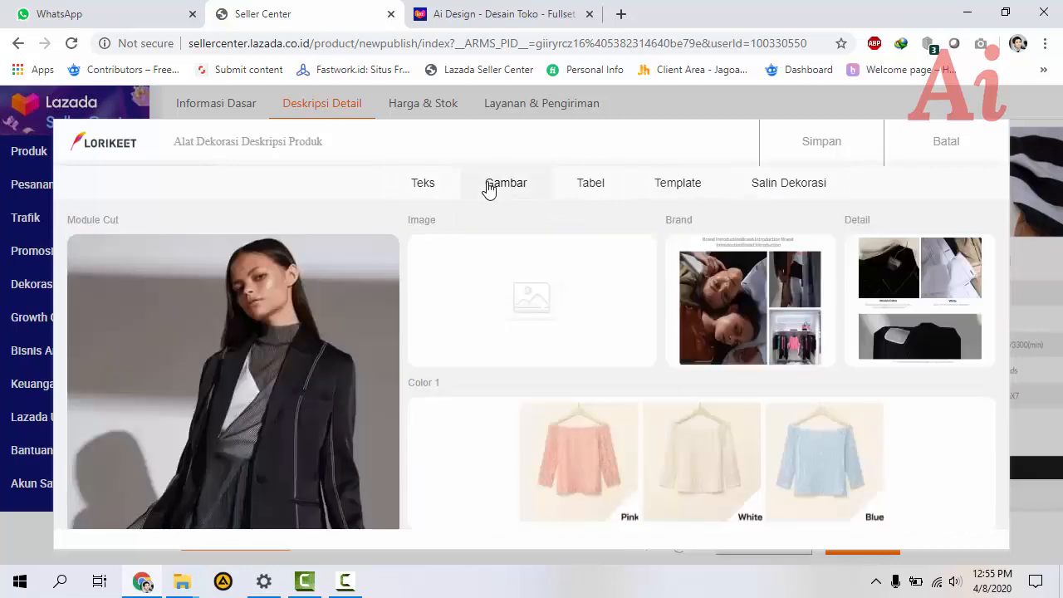
click(532, 304)
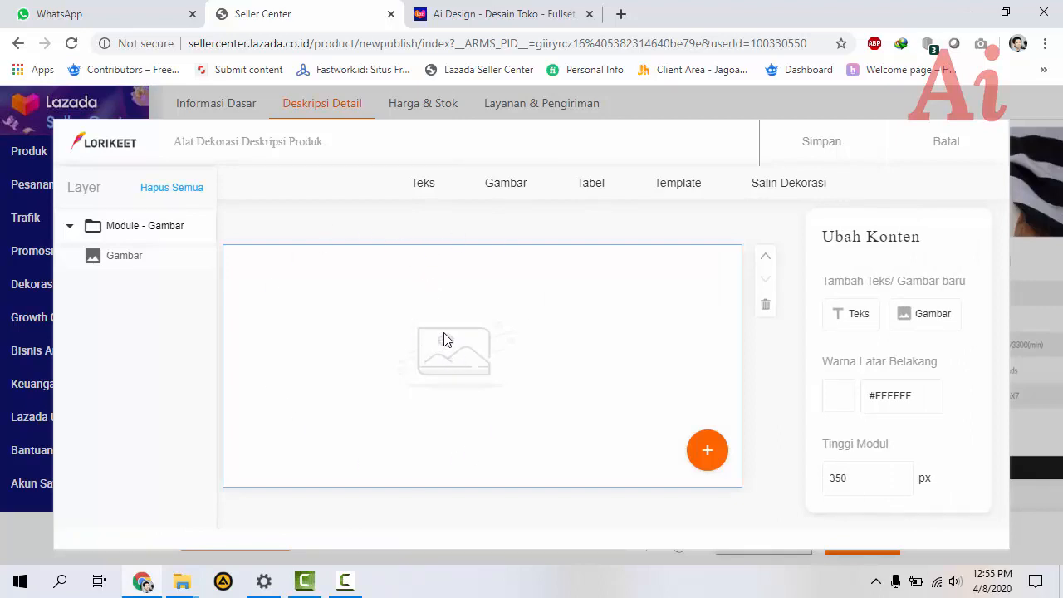
click(448, 356)
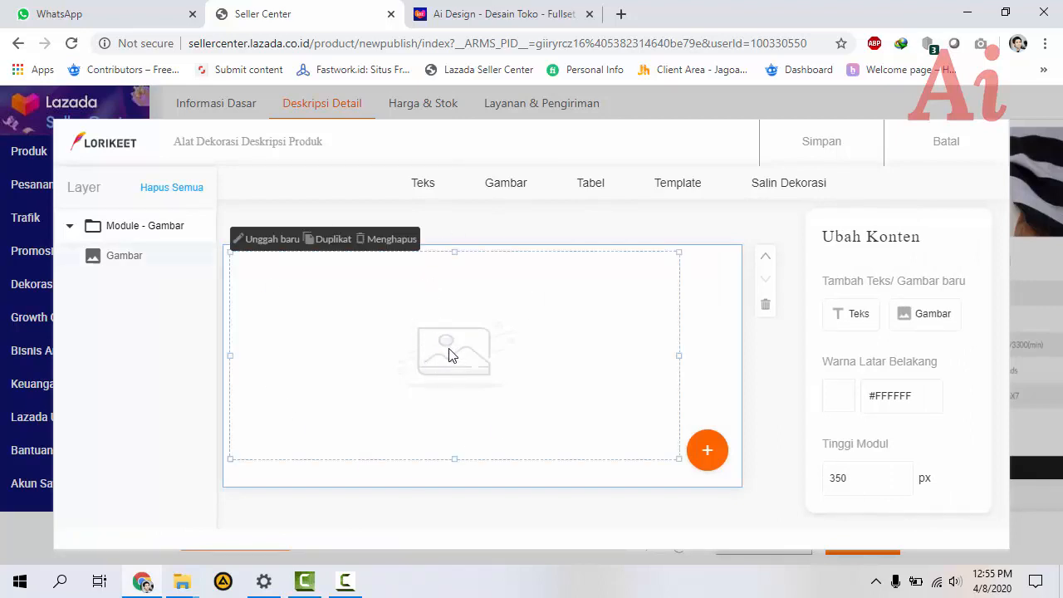
click(273, 240)
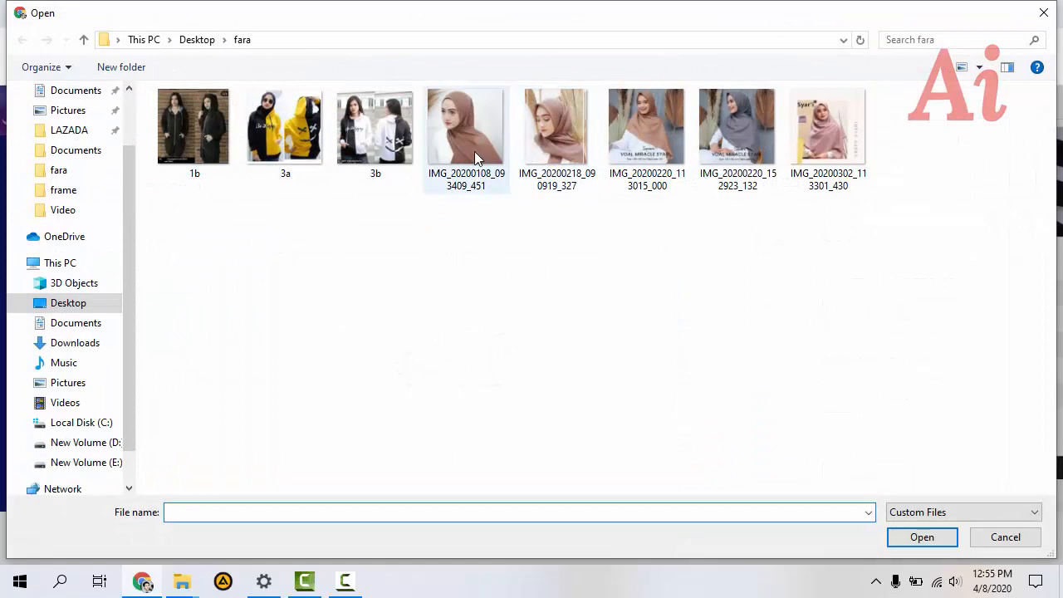
double_click(802, 156)
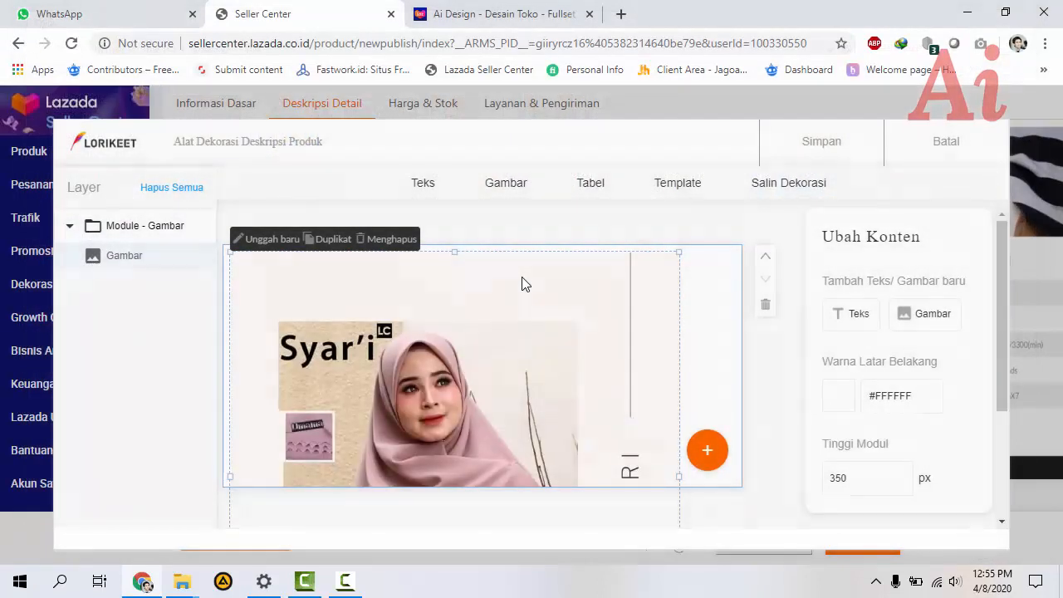
Step: Set the image module's height to 700 px to fit the whole uploaded picture
scroll(514, 302, down, 2)
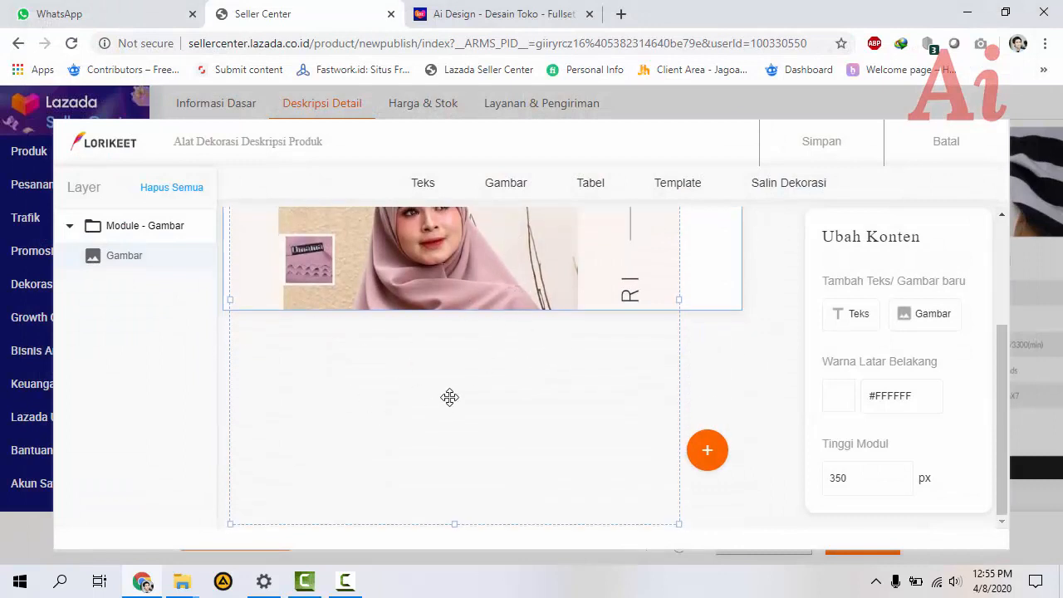
scroll(549, 320, up, 2)
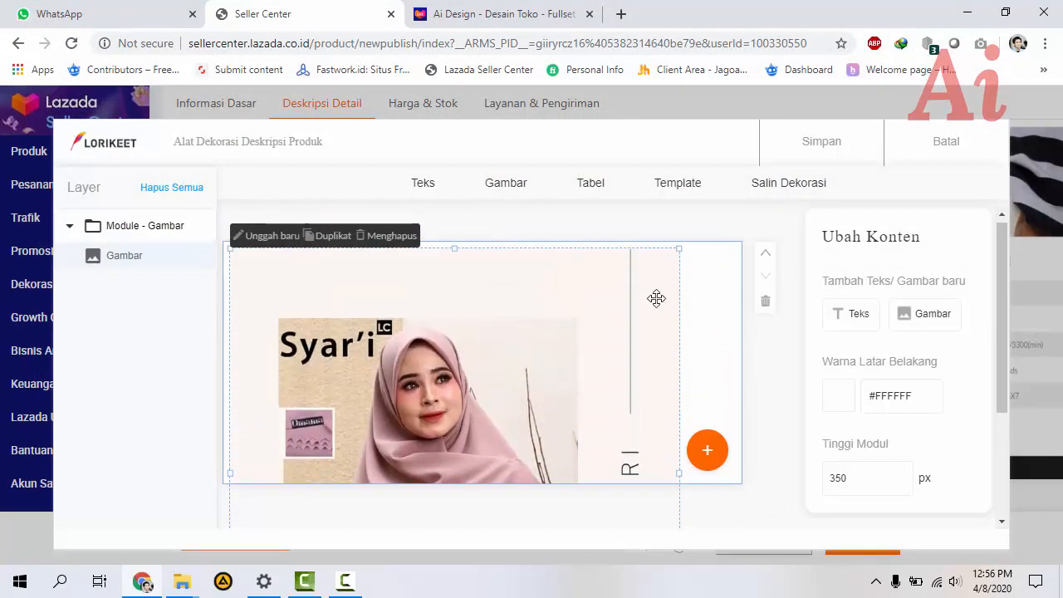
scroll(630, 304, down, 2)
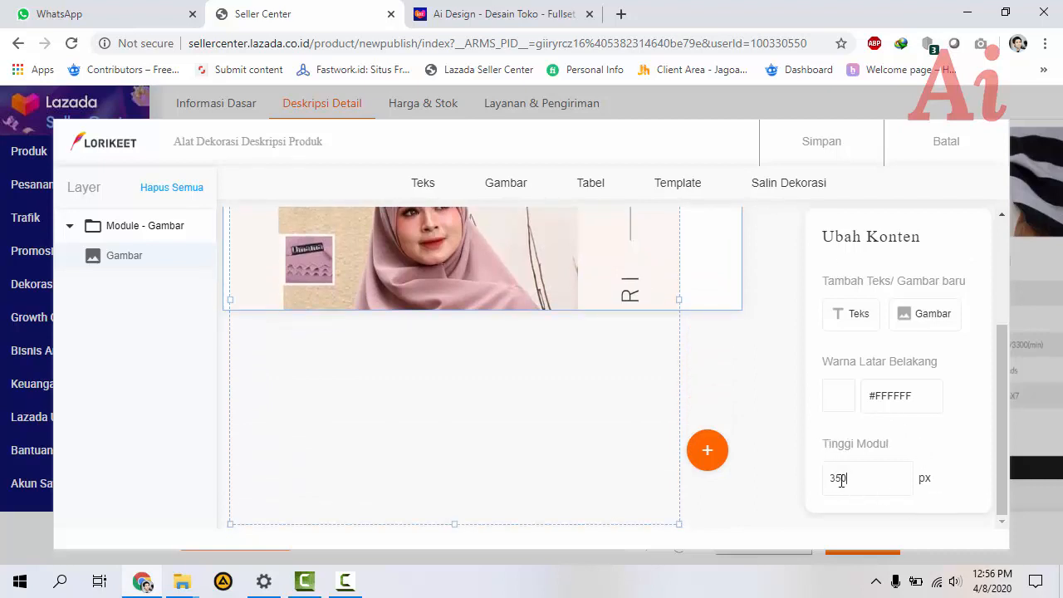
drag(841, 481, 820, 486)
text(700)
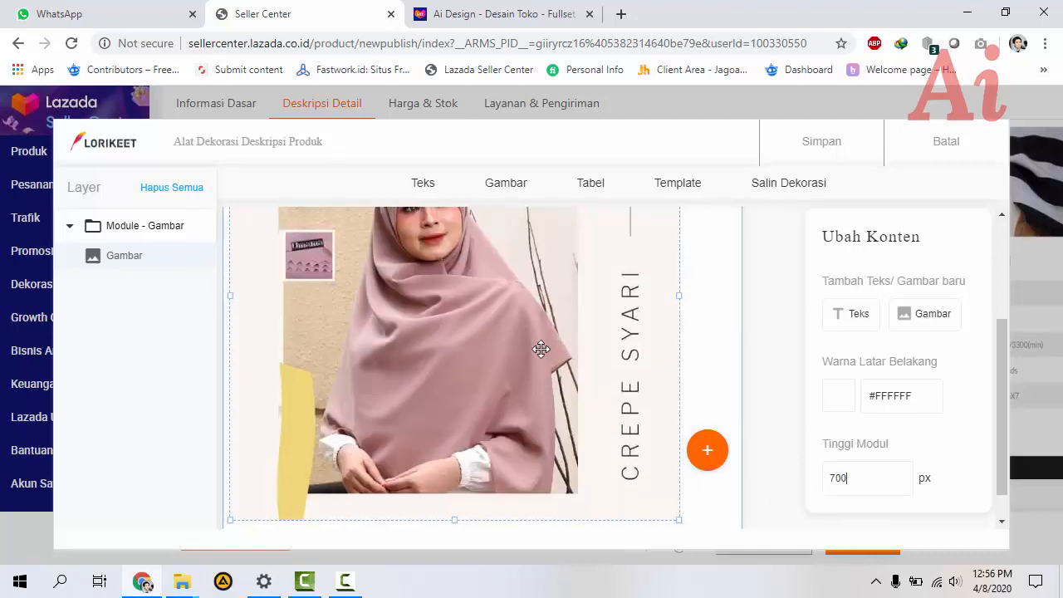
scroll(540, 351, down, 1)
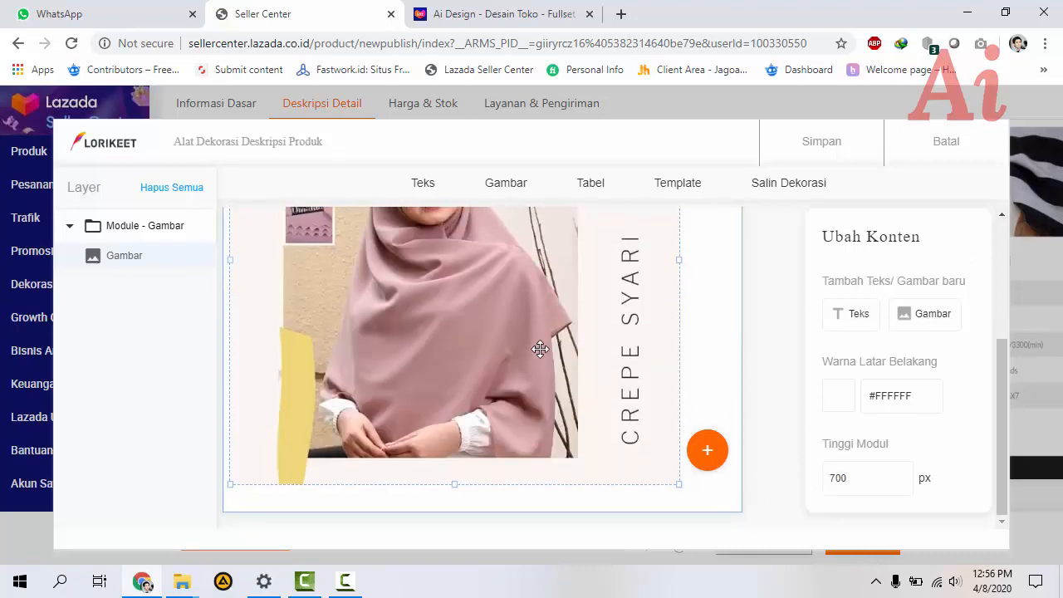
Step: Move the uploaded picture to the horizontal centre of the image module and check its placement
scroll(541, 350, up, 3)
scroll(541, 349, down, 3)
scroll(540, 347, up, 2)
scroll(498, 325, up, 3)
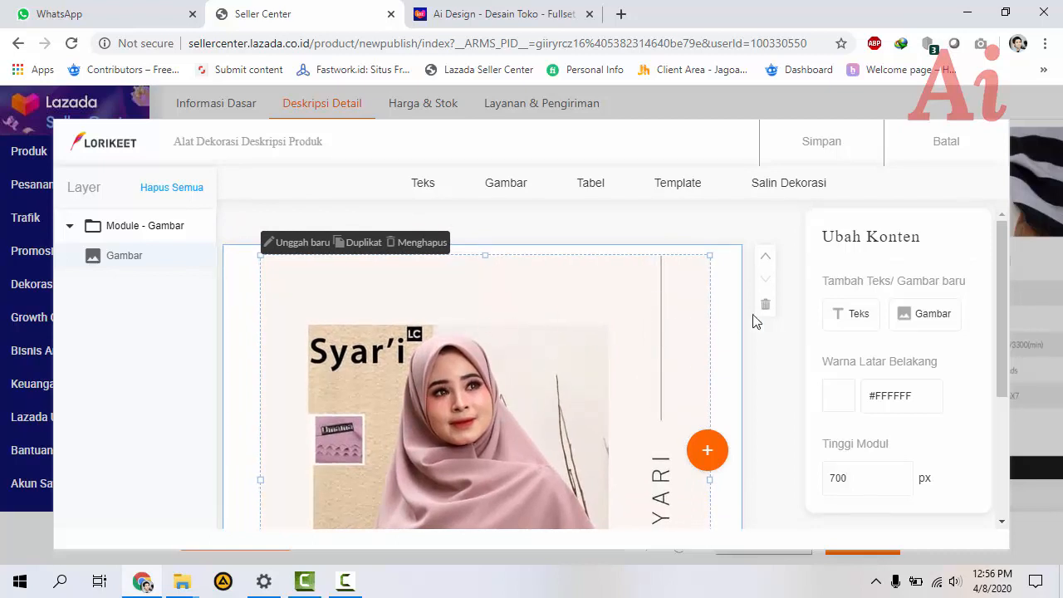
scroll(755, 322, down, 3)
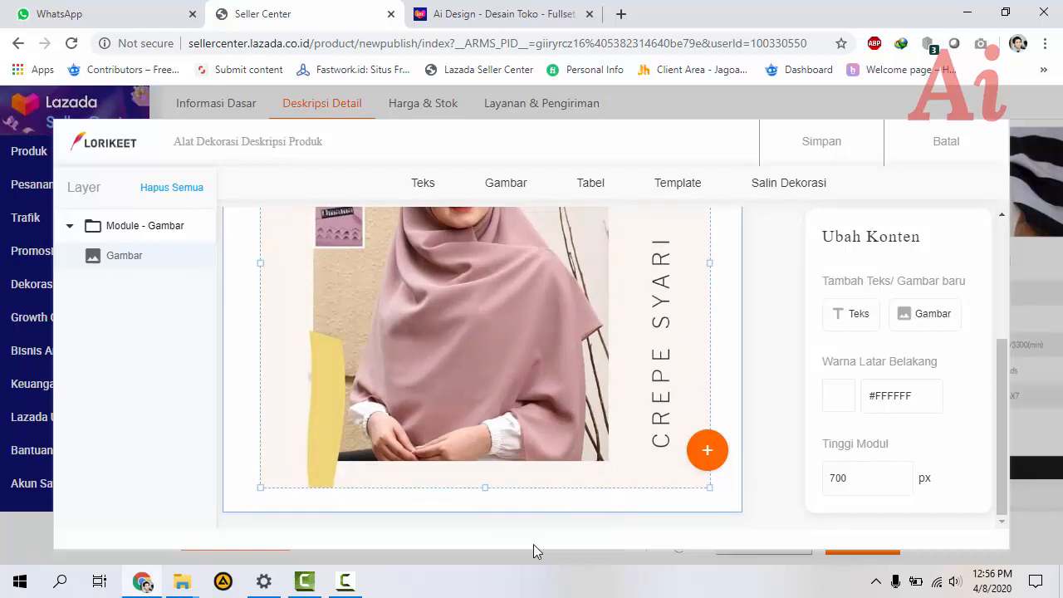
Step: Add the Text module with headline, sub-headline and paragraphs below the image module
click(425, 185)
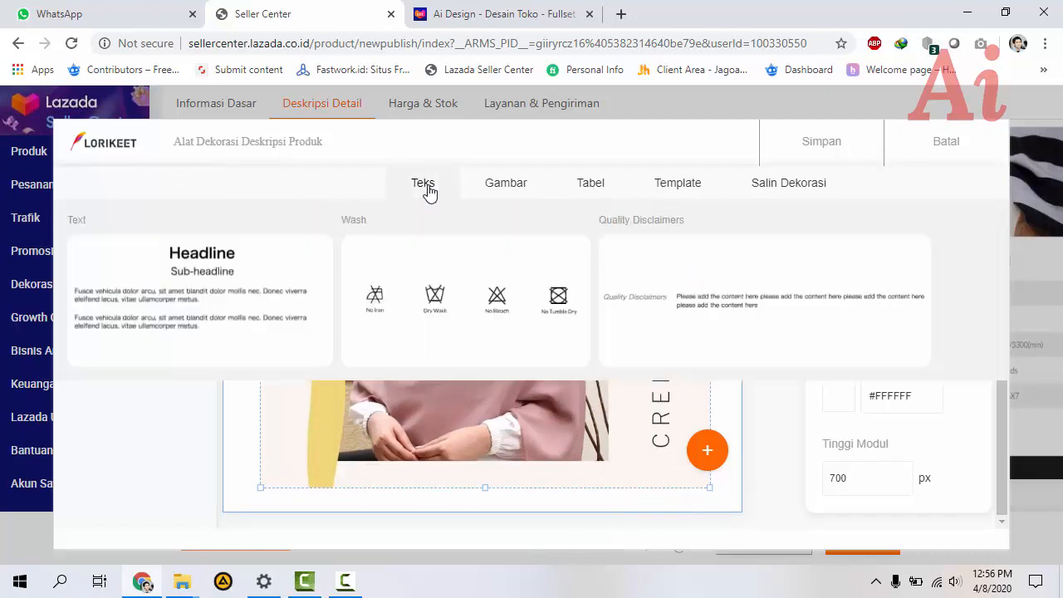
click(204, 263)
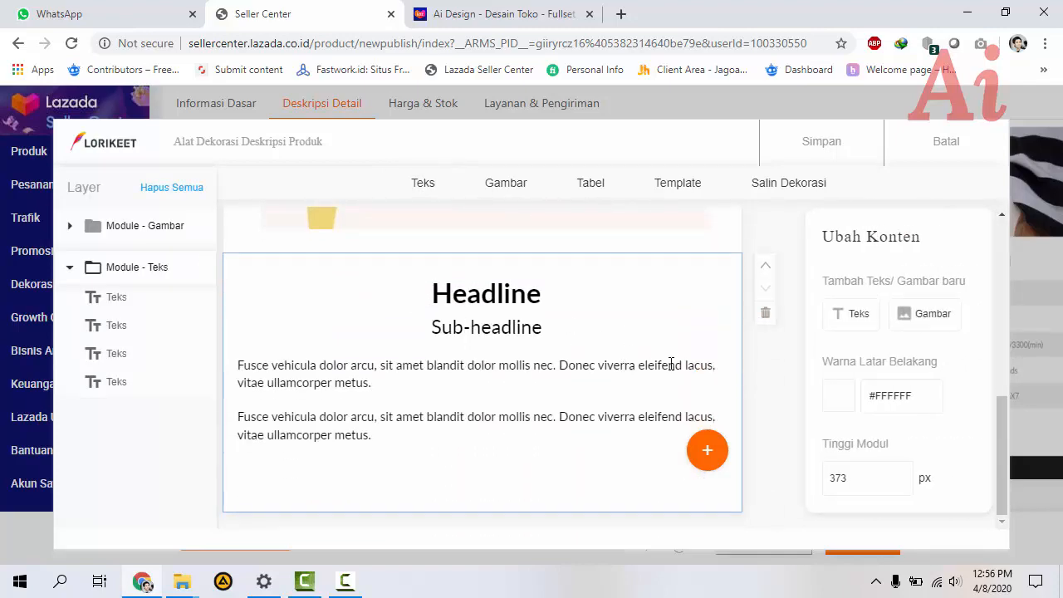
scroll(629, 351, up, 5)
scroll(515, 296, down, 5)
Step: Replace the text module's headline with "Hijab"
drag(437, 301, 539, 299)
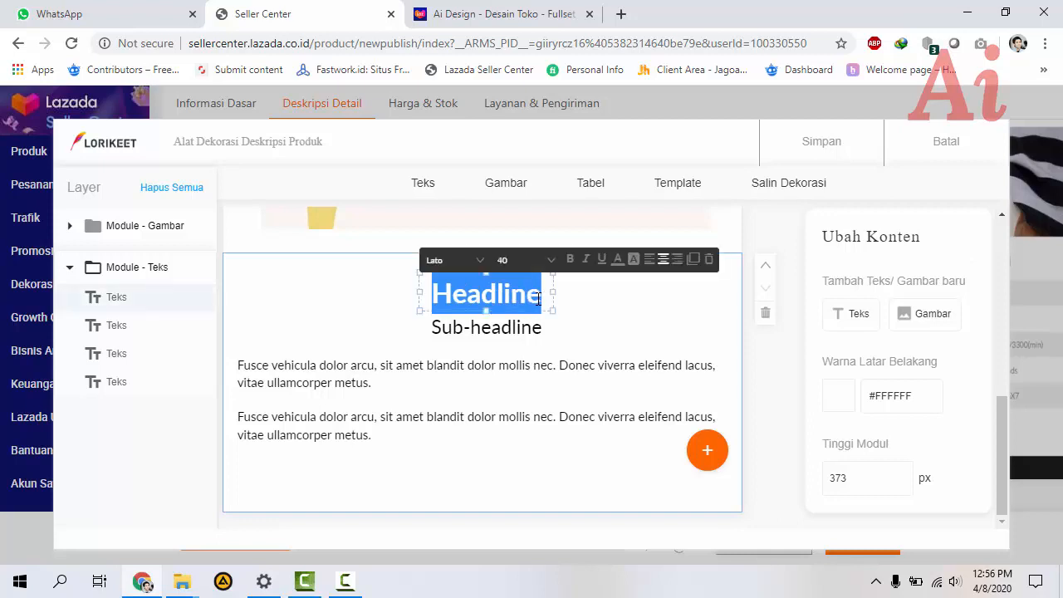
click(537, 298)
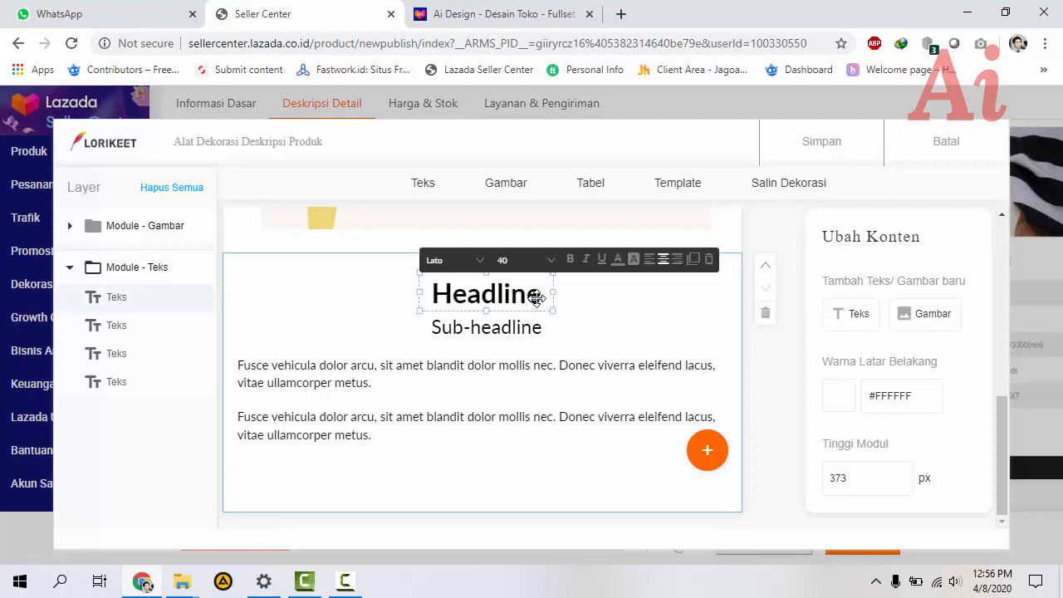
click(438, 301)
key(BackSpace)
key(BackSpace)
key(BackSpace)
key(BackSpace)
key(BackSpace)
key(BackSpace)
key(BackSpace)
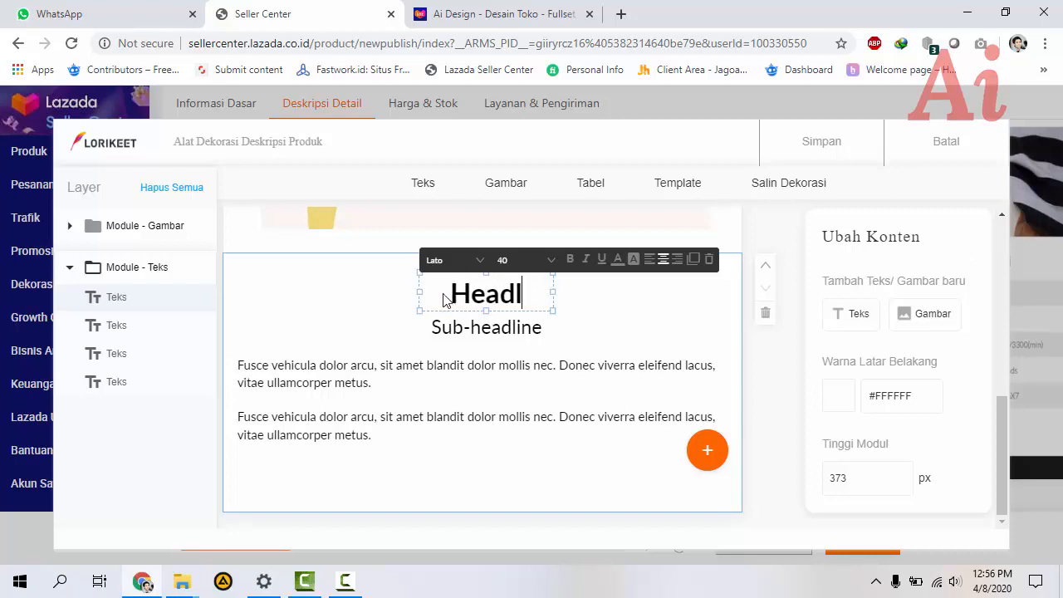
text(ija)
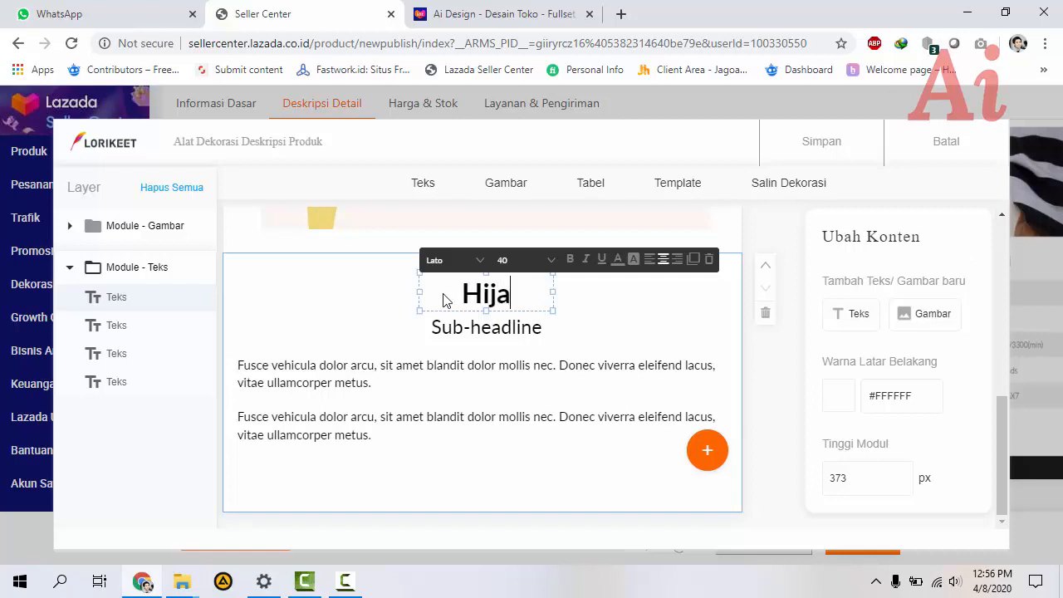
text(b)
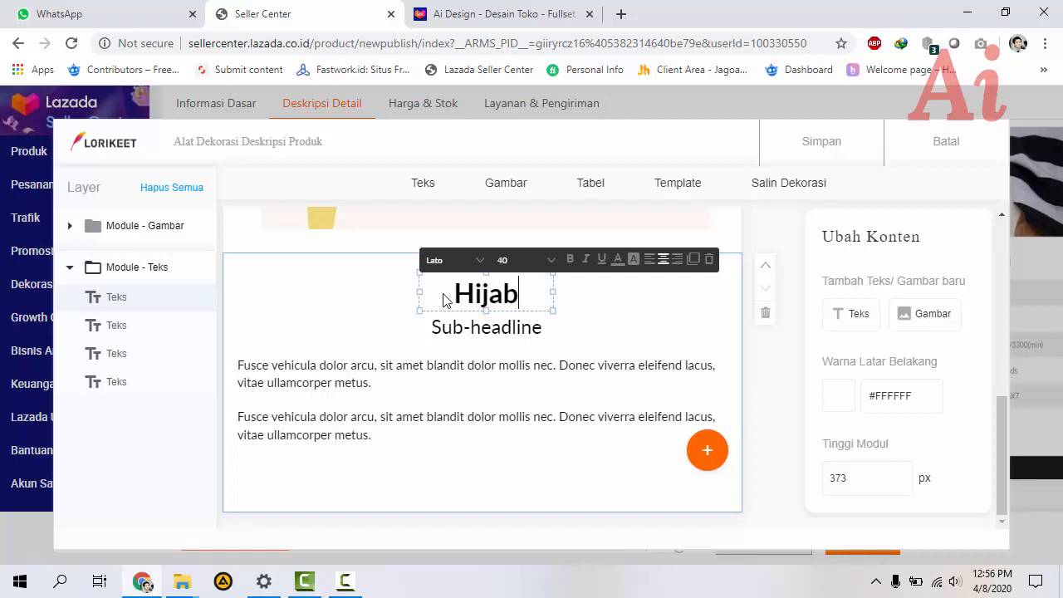
Step: Save the image and text decoration and review its preview in the product's long description field
click(445, 328)
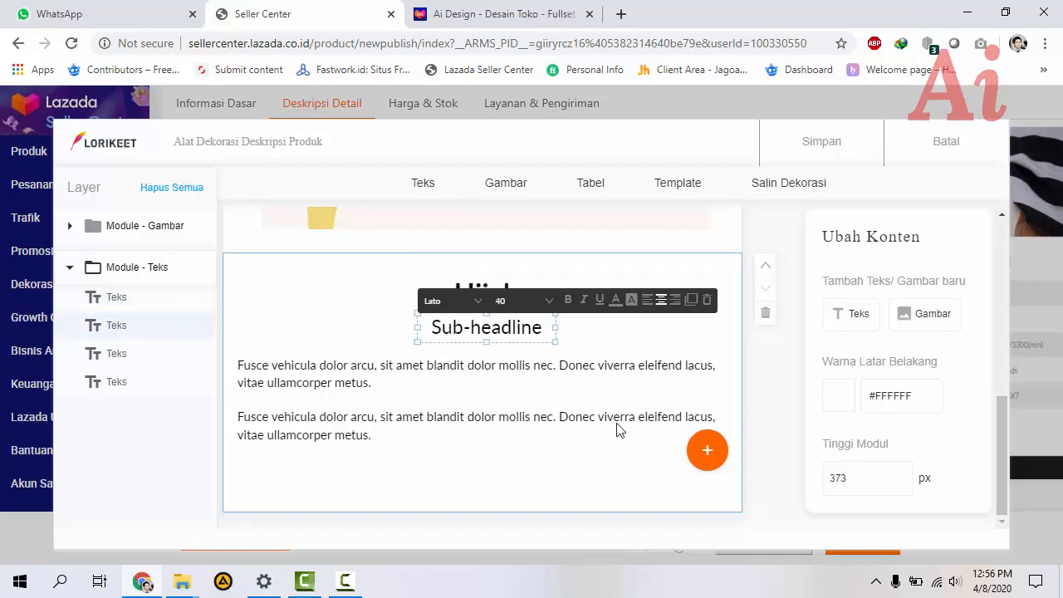
scroll(621, 419, up, 5)
scroll(621, 421, down, 4)
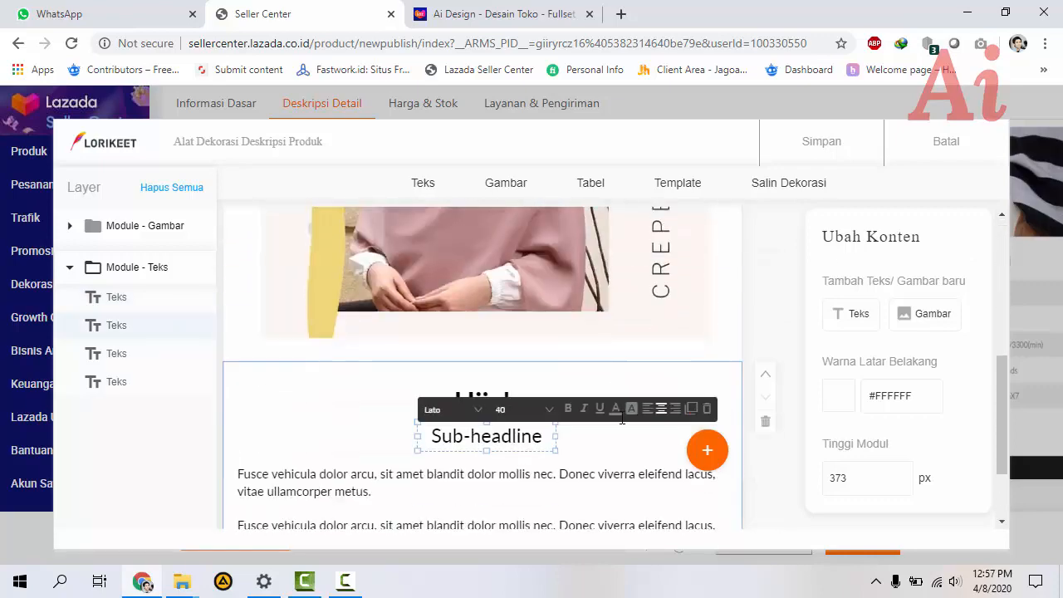
click(826, 156)
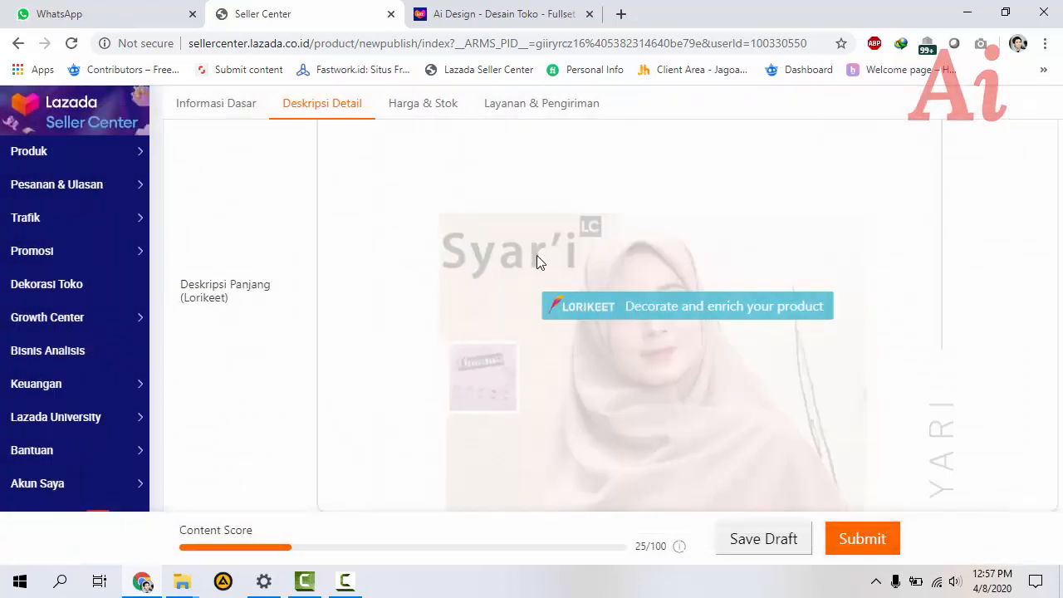
scroll(623, 316, down, 2)
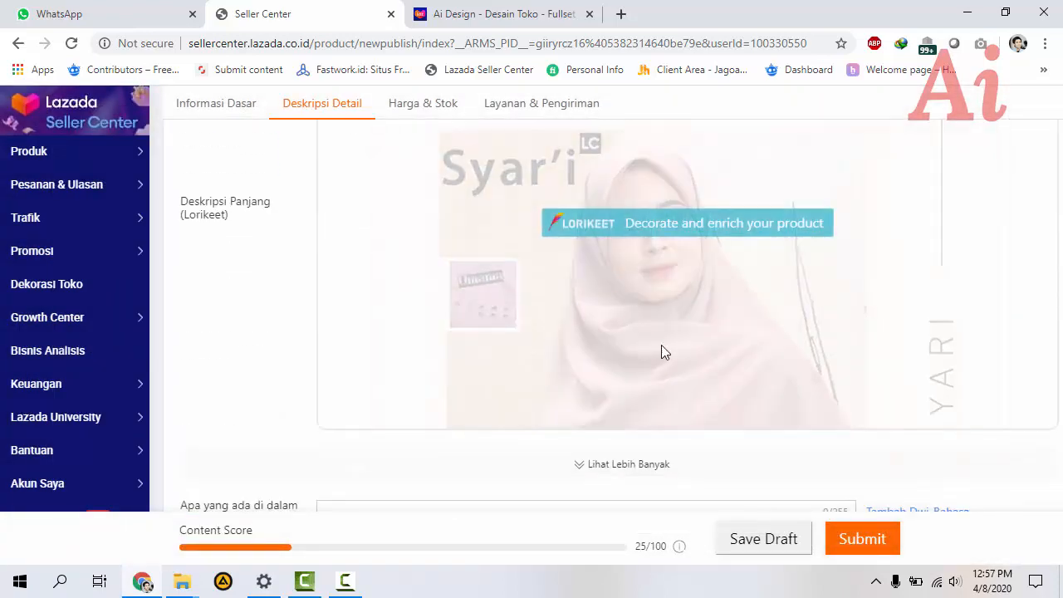
mouse_move(480, 339)
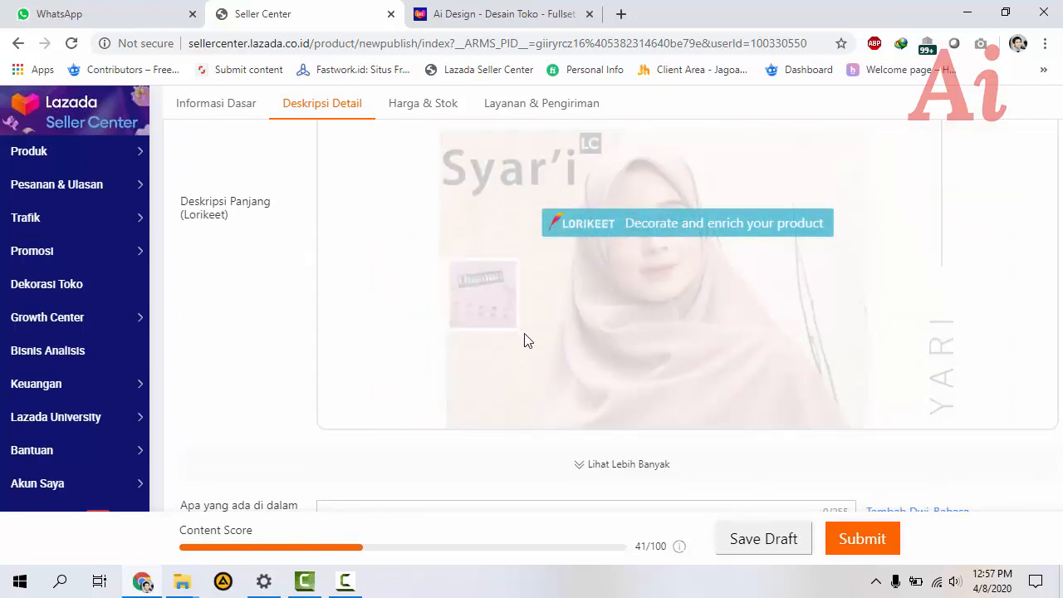
Step: Reopen the Lorikeet decorator, dismiss its welcome message and delete all existing modules
click(594, 232)
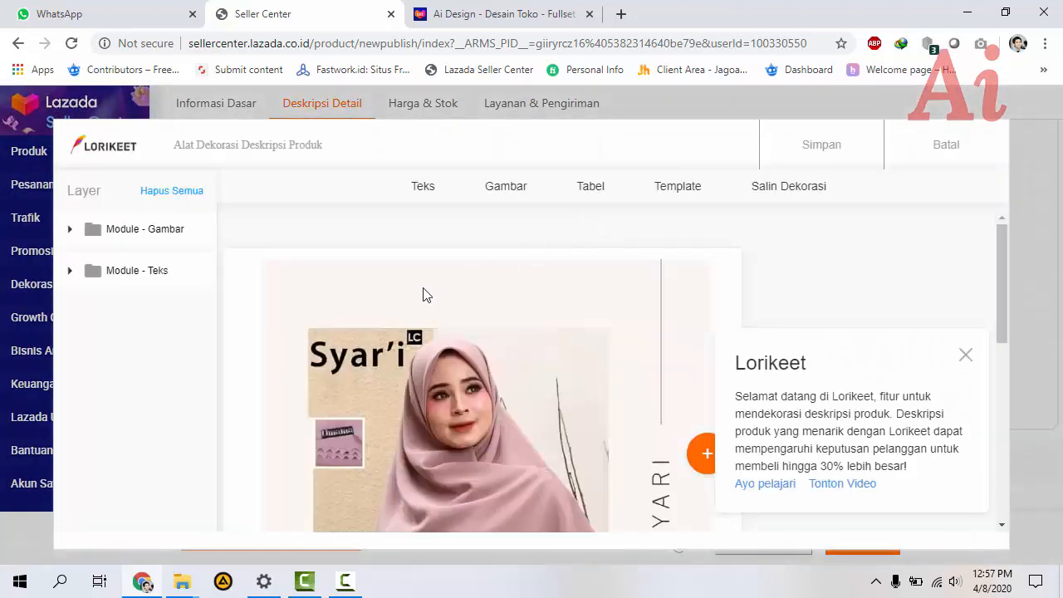
click(965, 355)
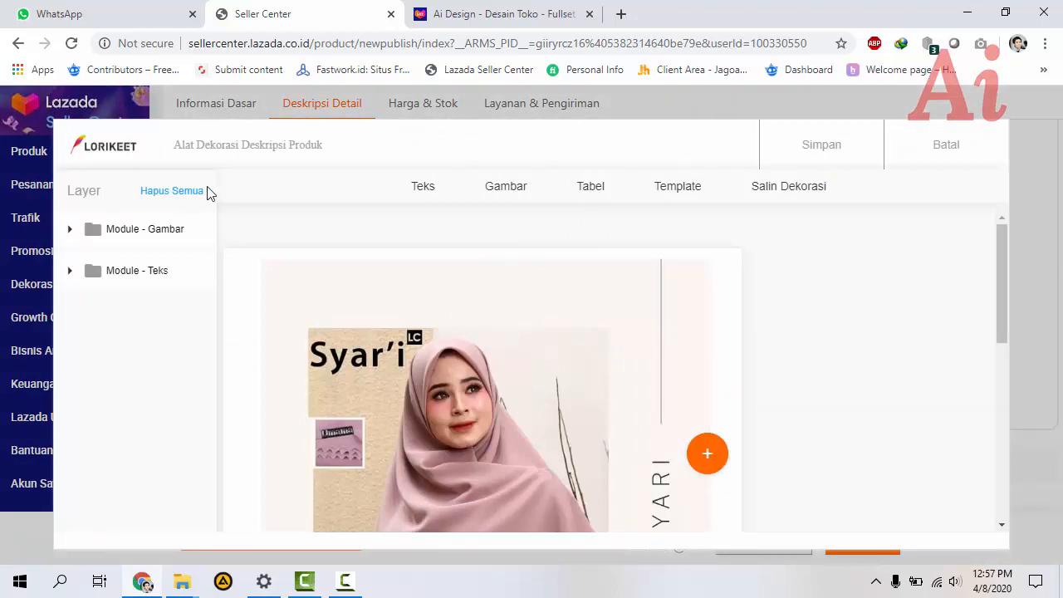
click(189, 199)
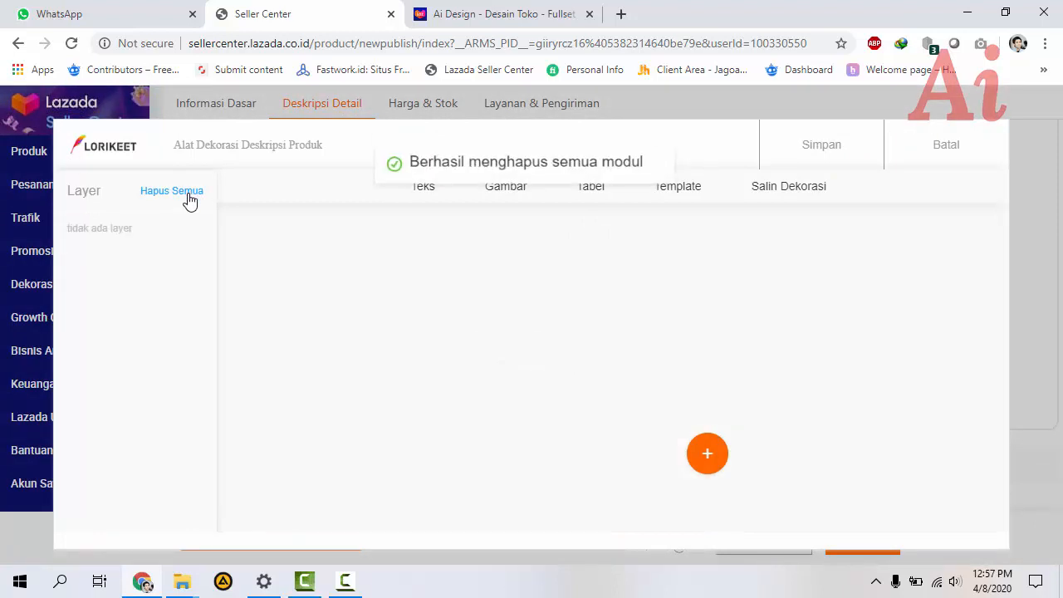
Step: Add the Color 1 image module and replace its pink blouse picture with 1b from the fara folder
click(501, 195)
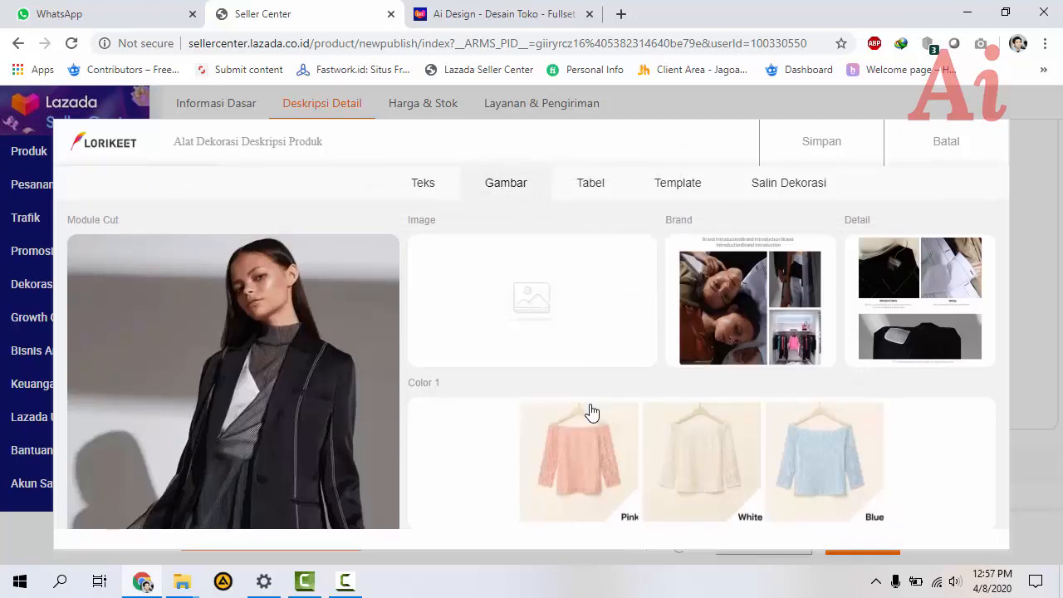
click(583, 455)
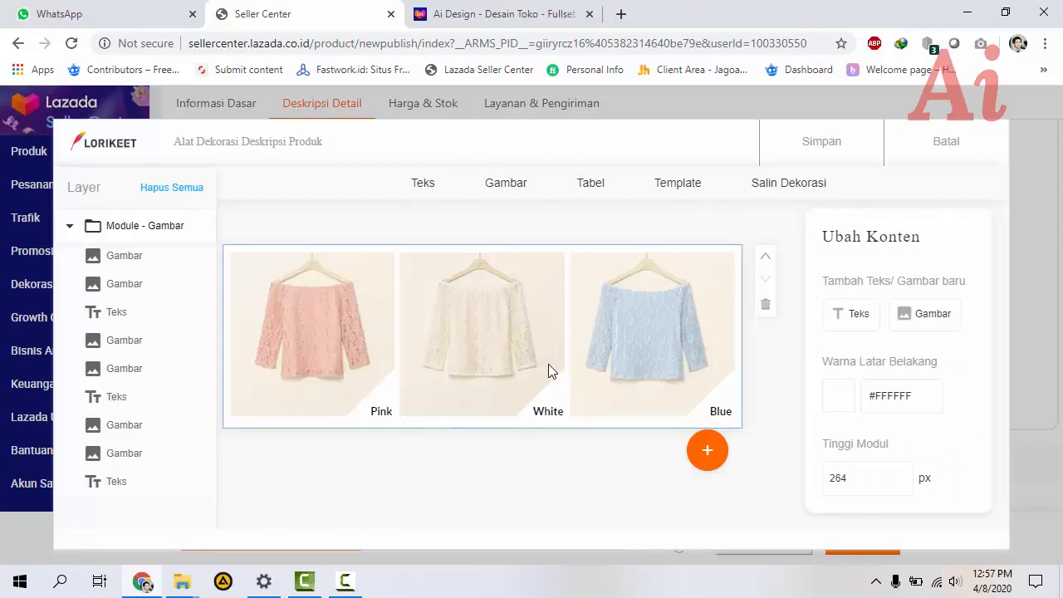
click(293, 328)
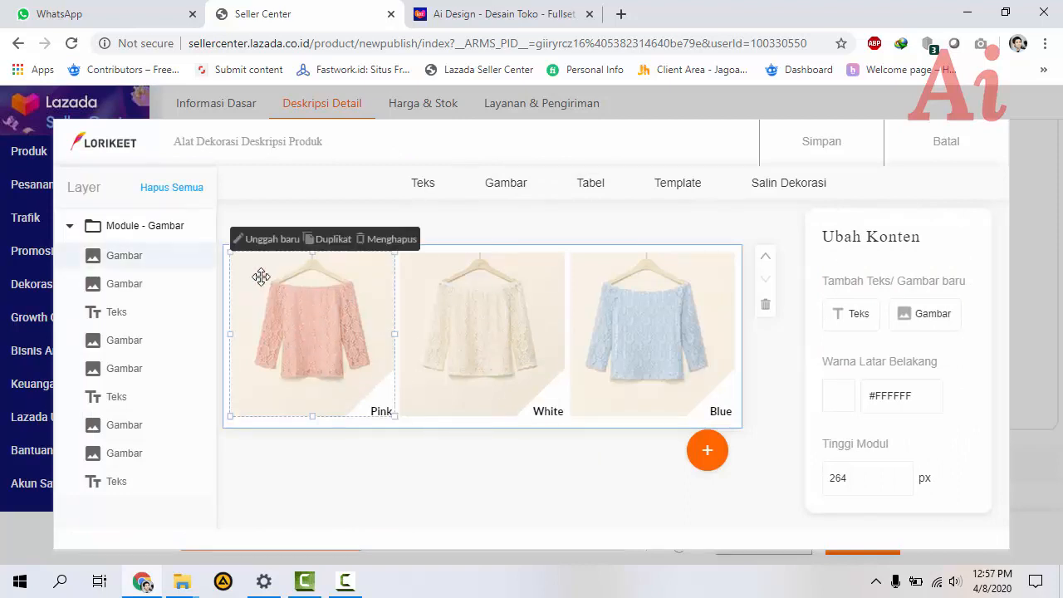
click(272, 239)
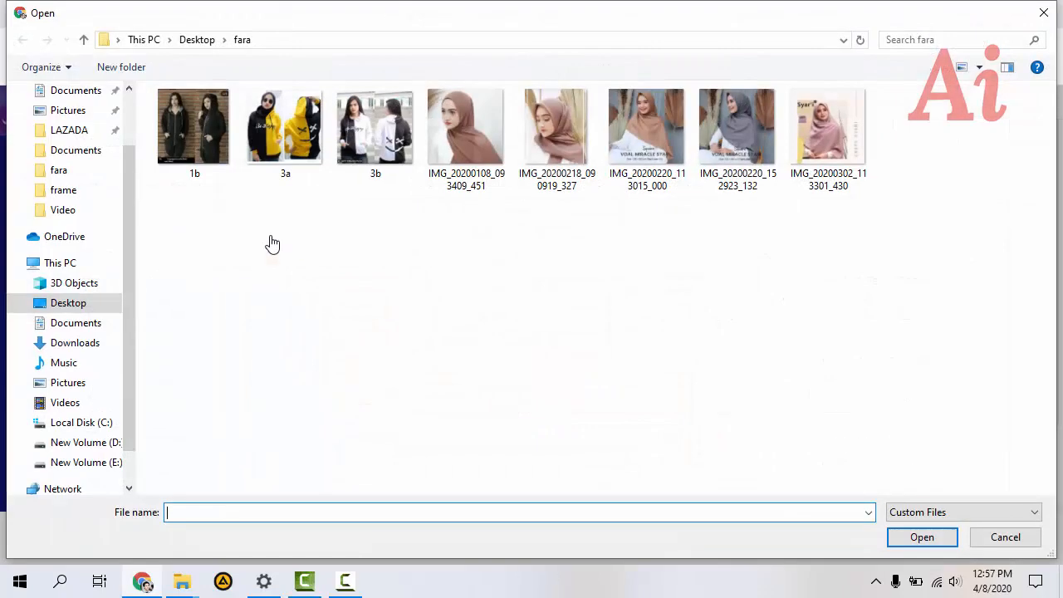
double_click(217, 142)
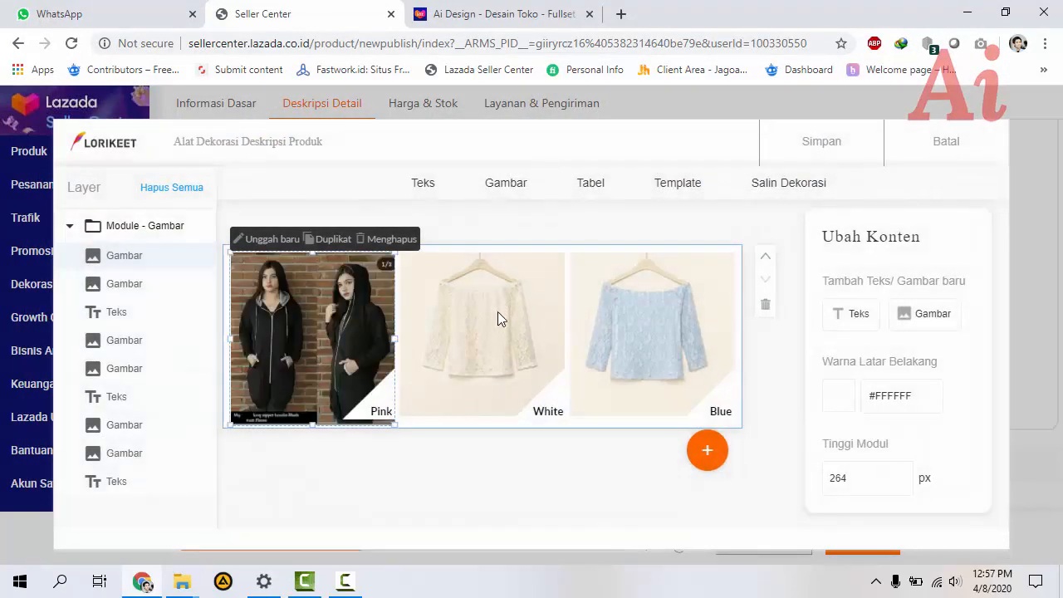
Step: Replace the white blouse picture with 3a and the blue blouse picture with 3b from the fara folder
click(498, 313)
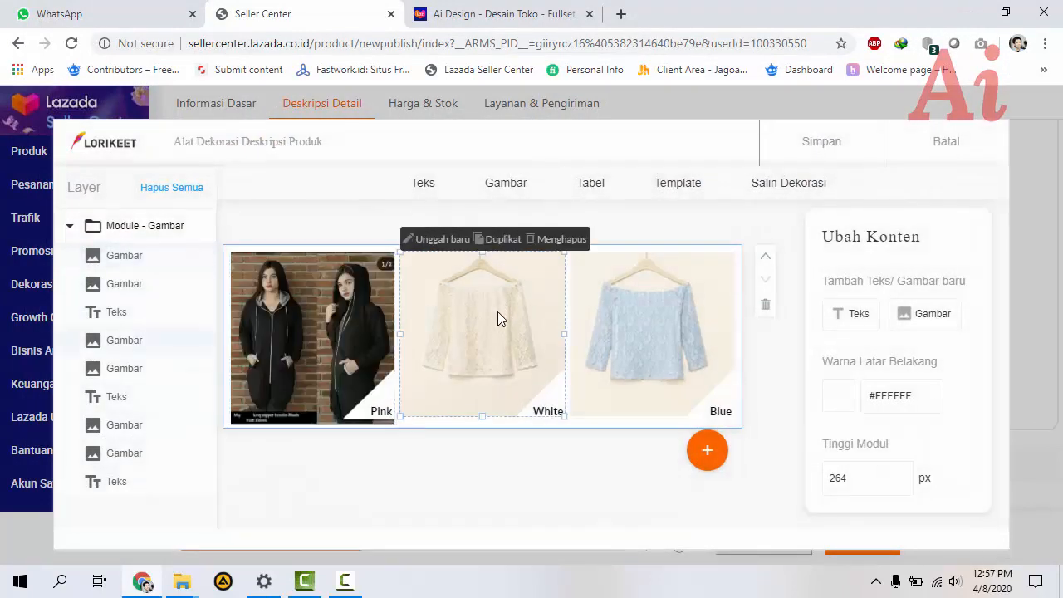
click(444, 249)
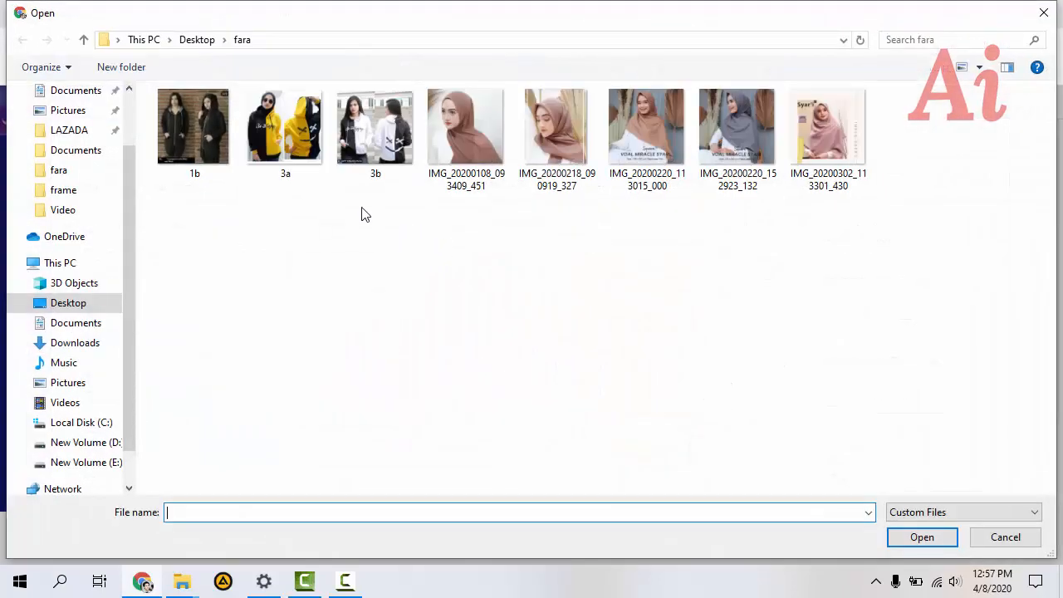
double_click(286, 153)
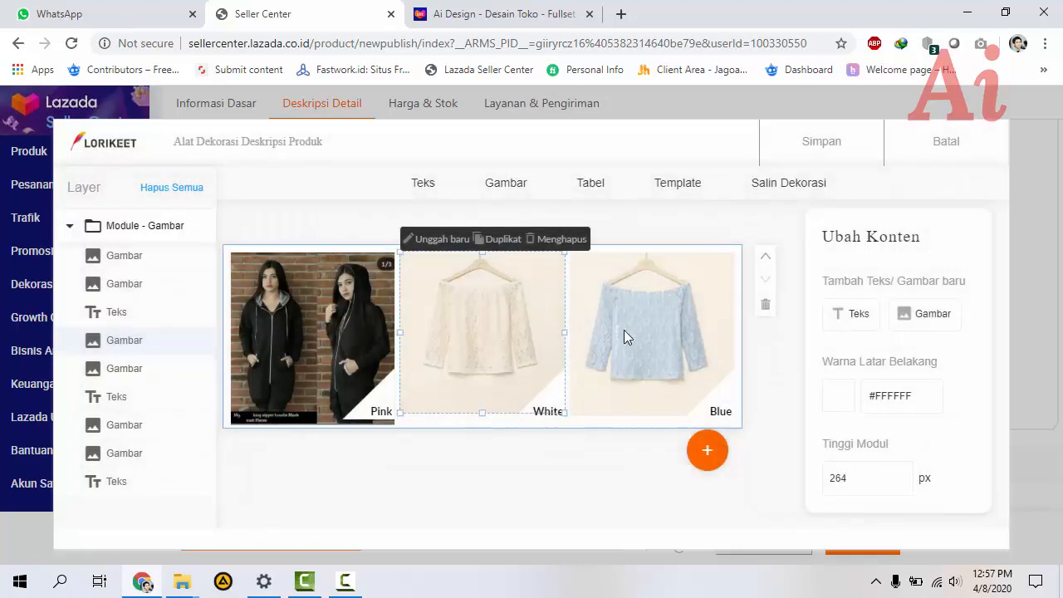
click(623, 329)
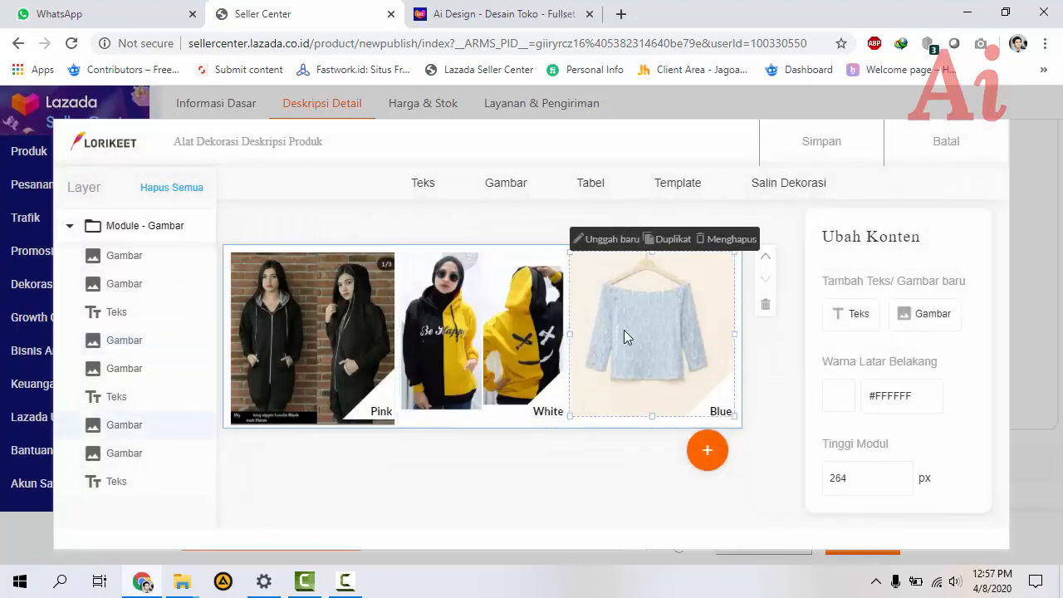
click(585, 241)
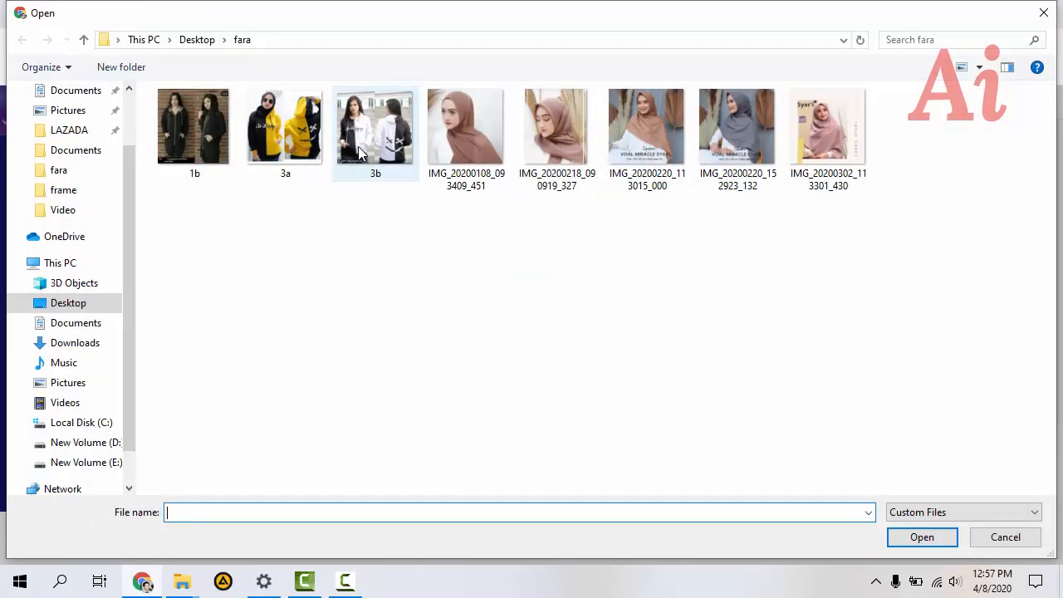
double_click(358, 149)
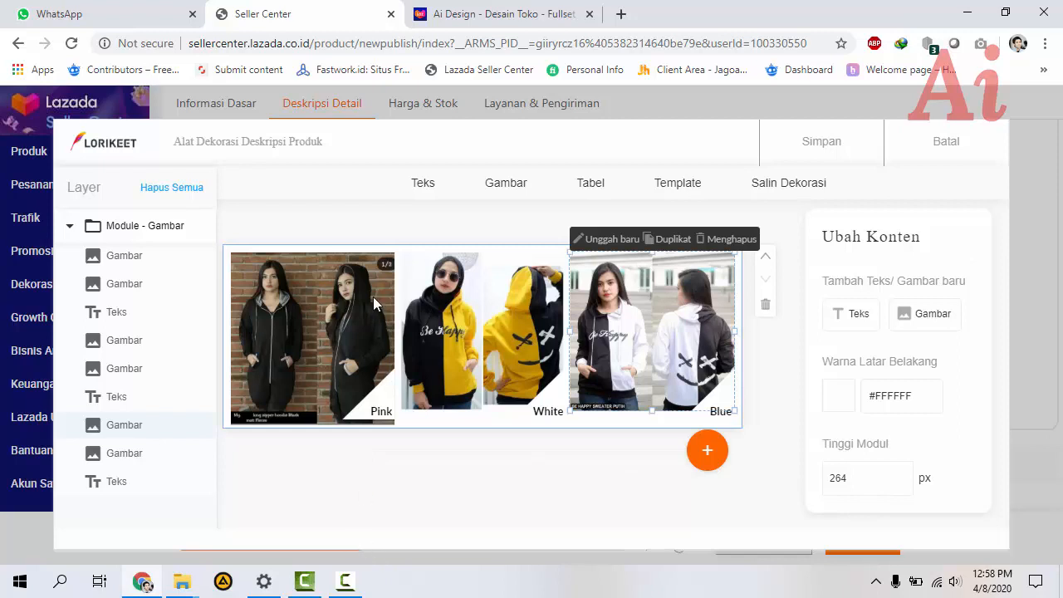
Step: Add the Size Chart 1 table below the three pictures and save the decoration
click(592, 184)
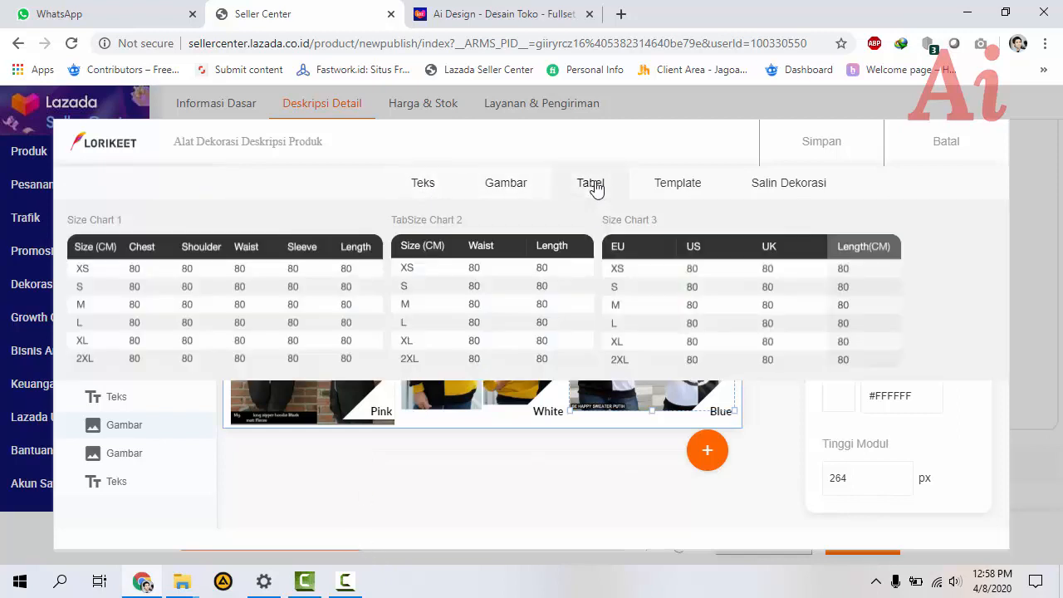
click(134, 253)
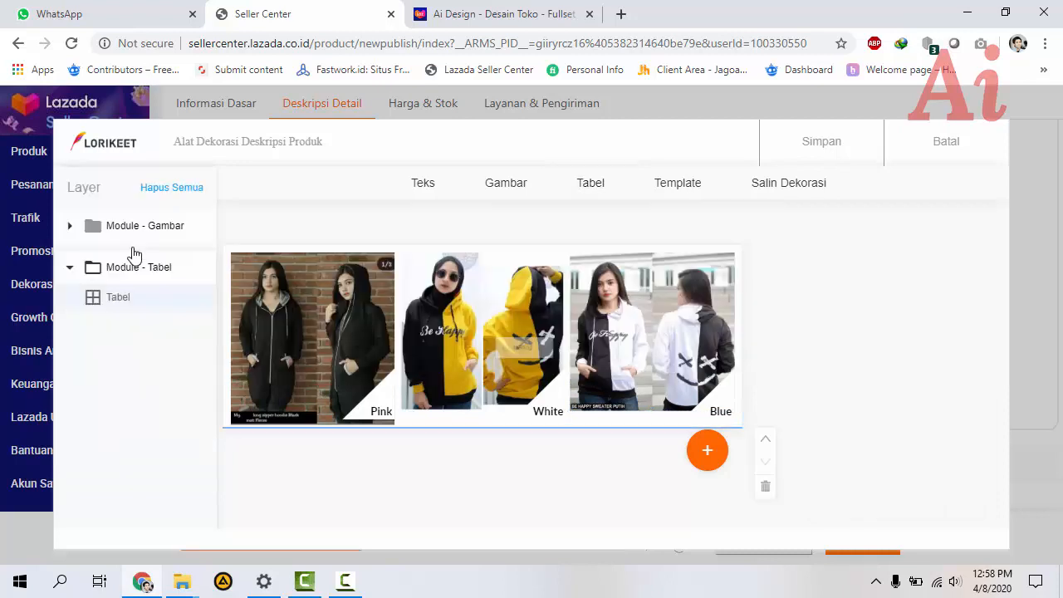
scroll(675, 389, down, 2)
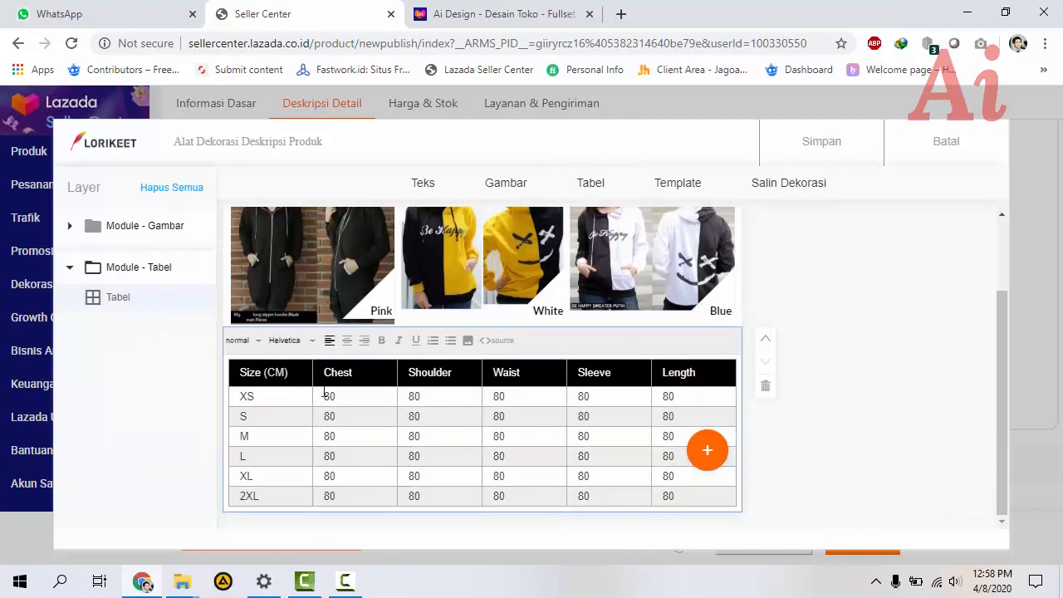
click(280, 396)
scroll(561, 436, up, 2)
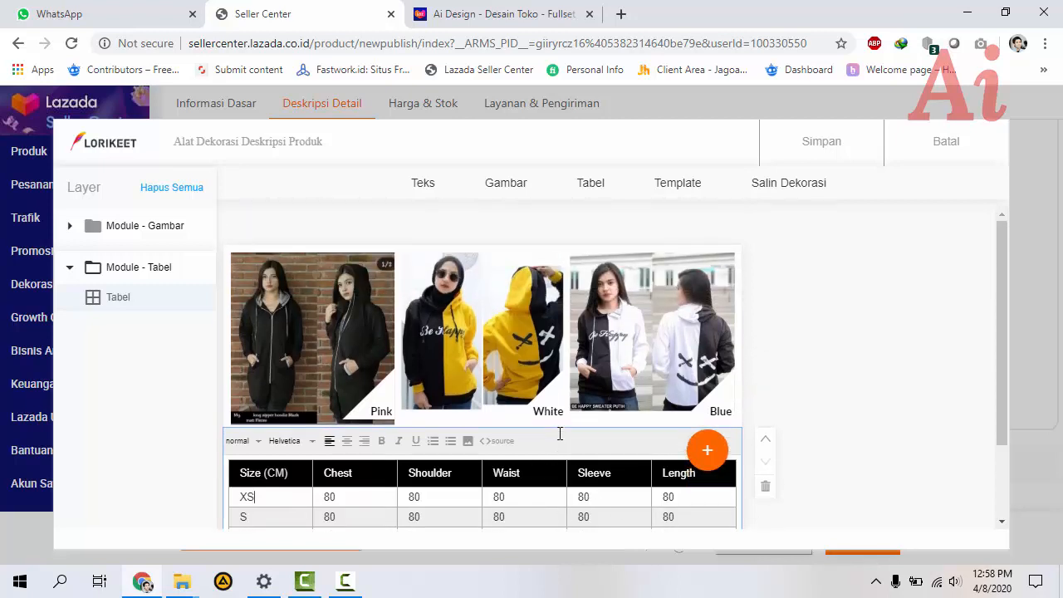
scroll(559, 434, down, 2)
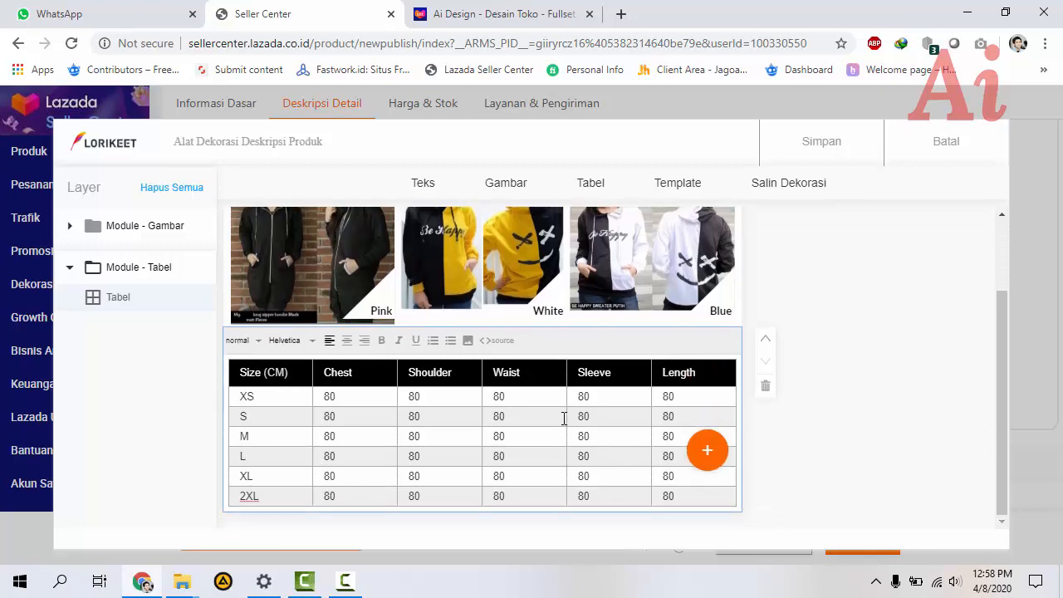
click(844, 146)
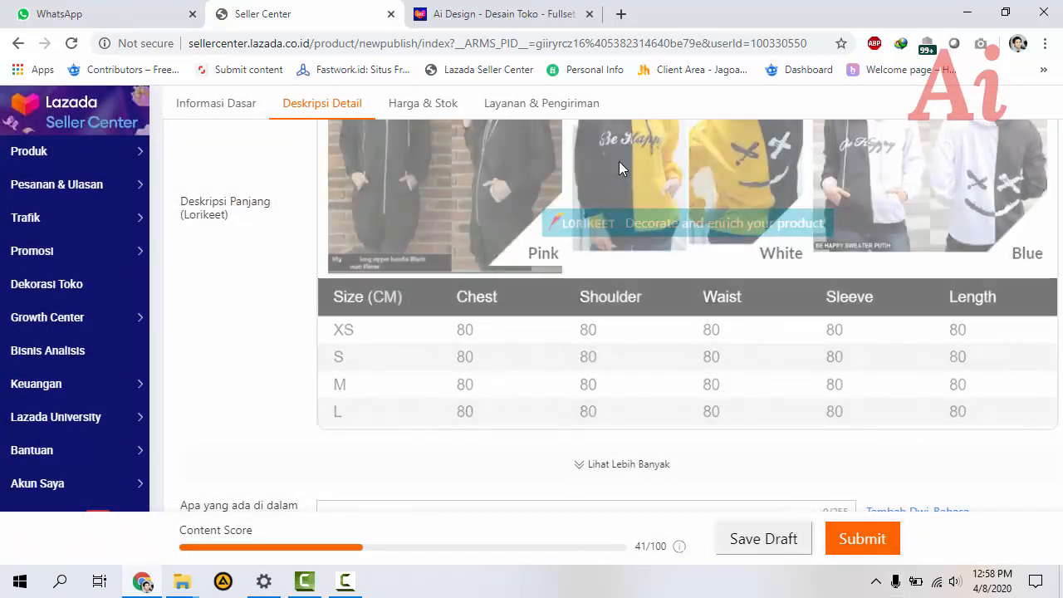
Step: Look at the Ai Design product page's description, then return to Seller Center and review the saved long description preview
click(512, 25)
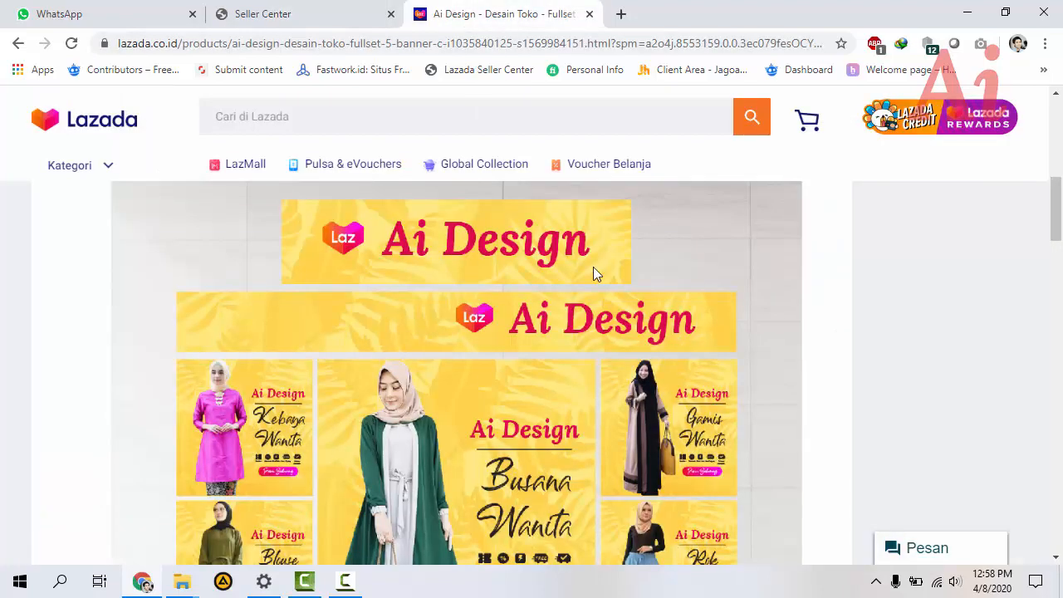
click(324, 17)
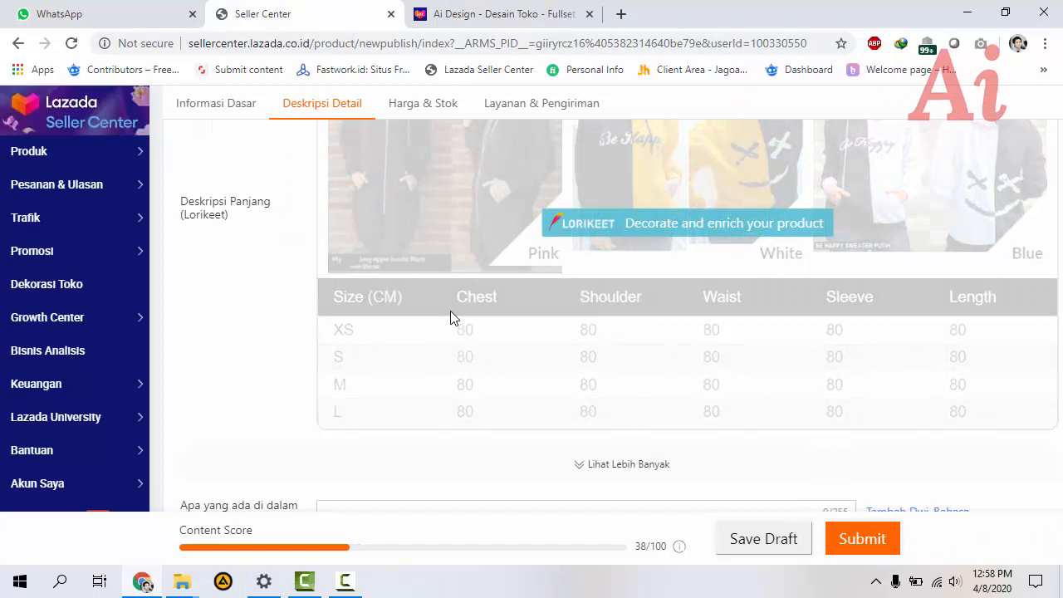
scroll(450, 316, up, 2)
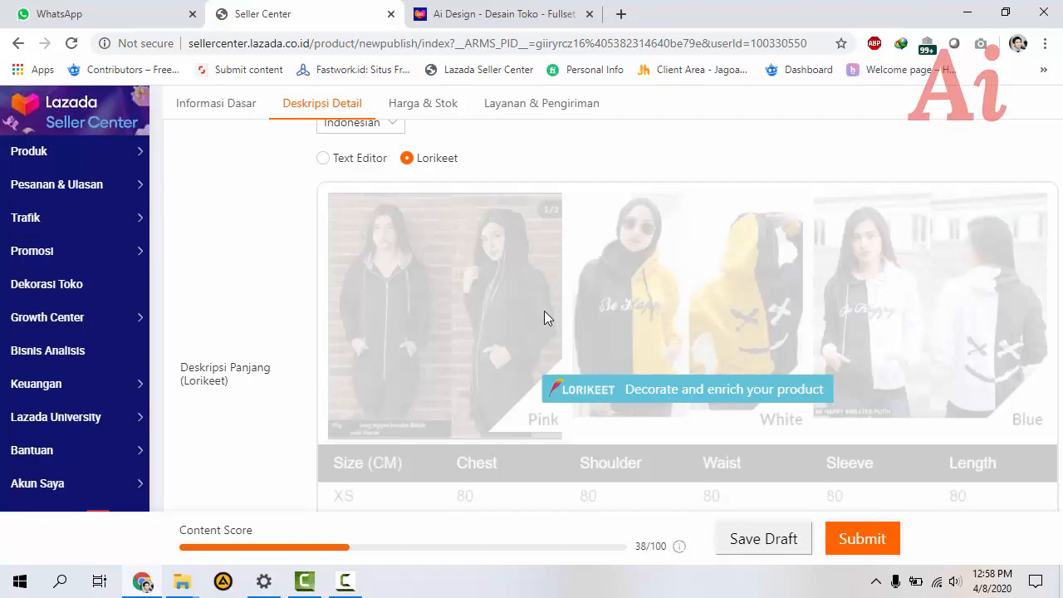
scroll(460, 324, up, 2)
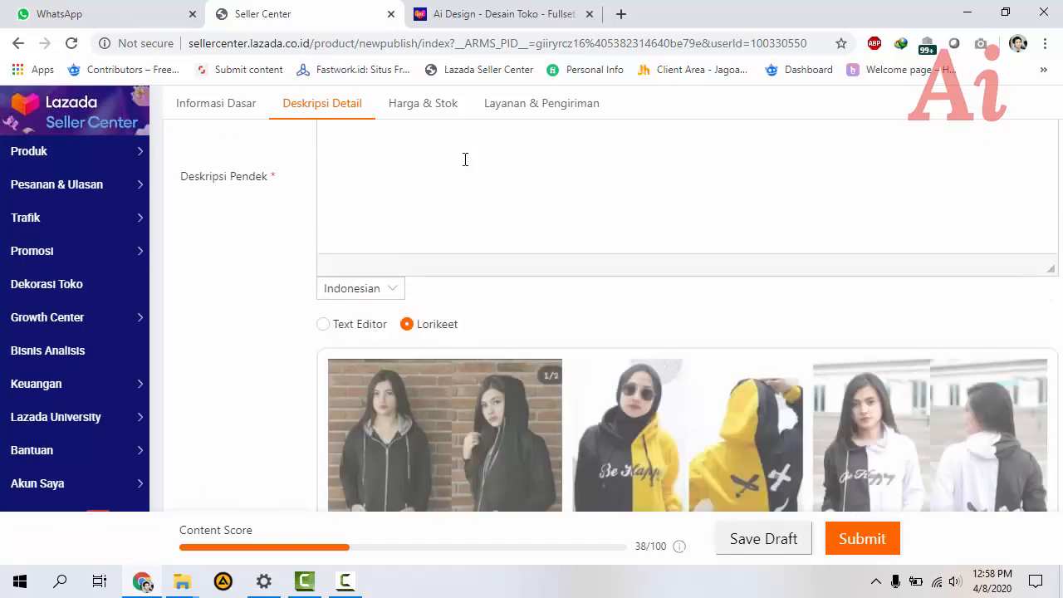
scroll(588, 308, down, 4)
mouse_move(676, 220)
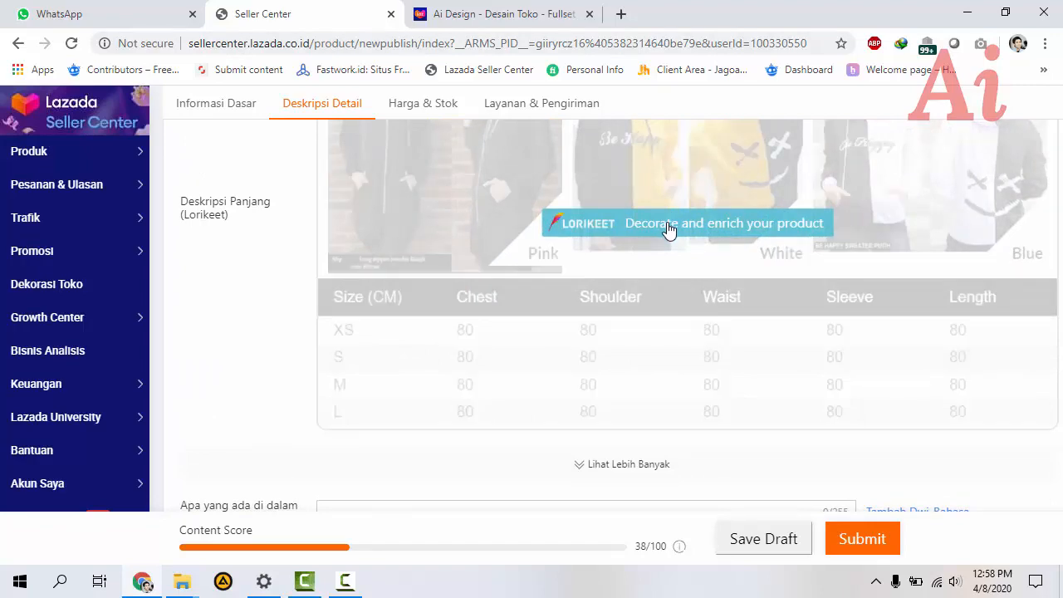
Step: Reopen the long description in Lorikeet and replace its decoration with a copy from the Ai Design - Desain Toko - Triple Banner C product
click(669, 226)
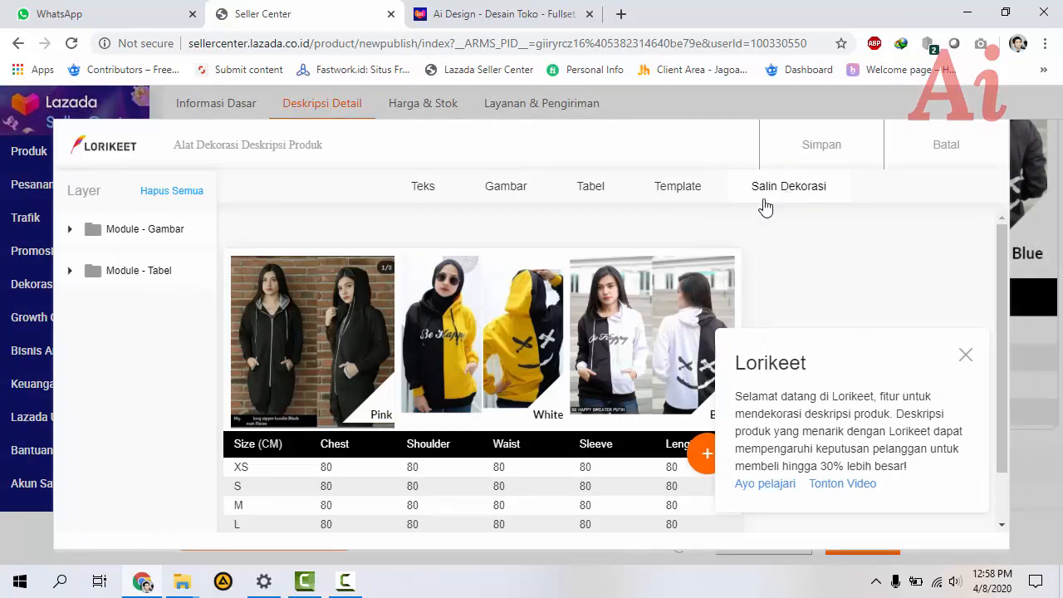
click(804, 194)
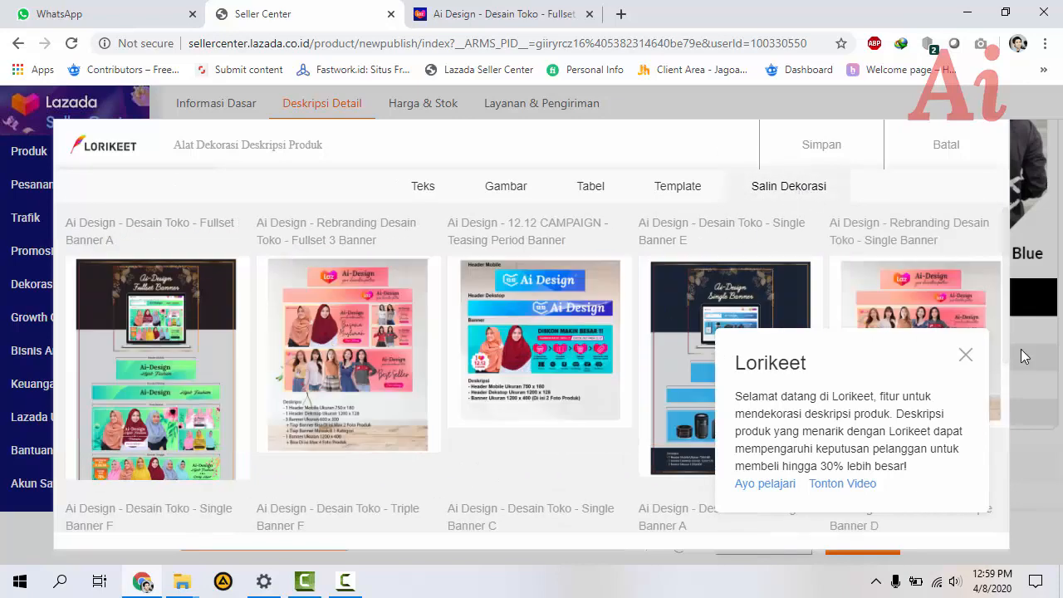
click(965, 355)
click(794, 183)
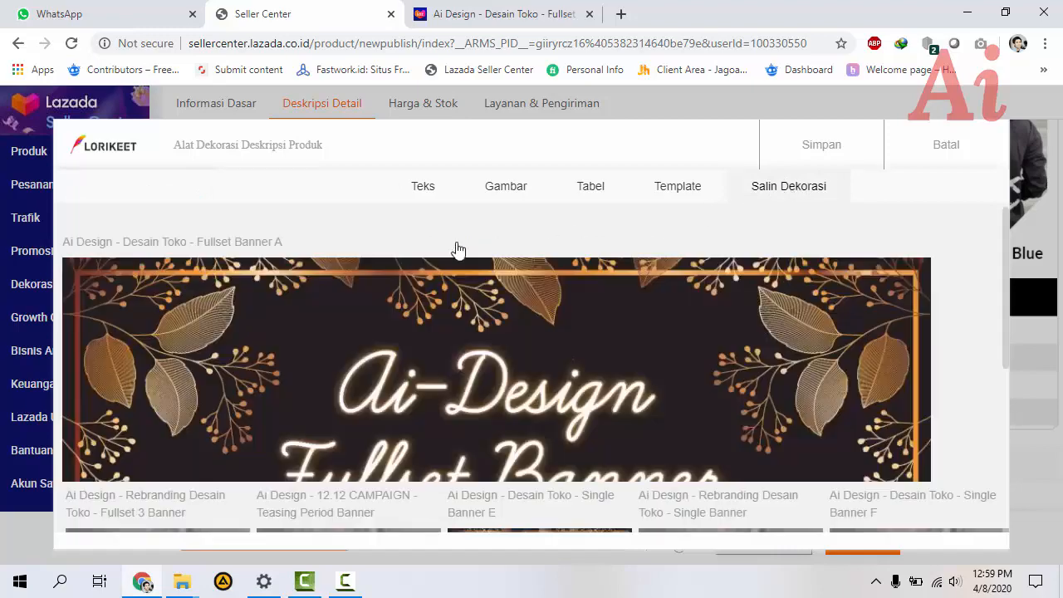
scroll(701, 328, down, 2)
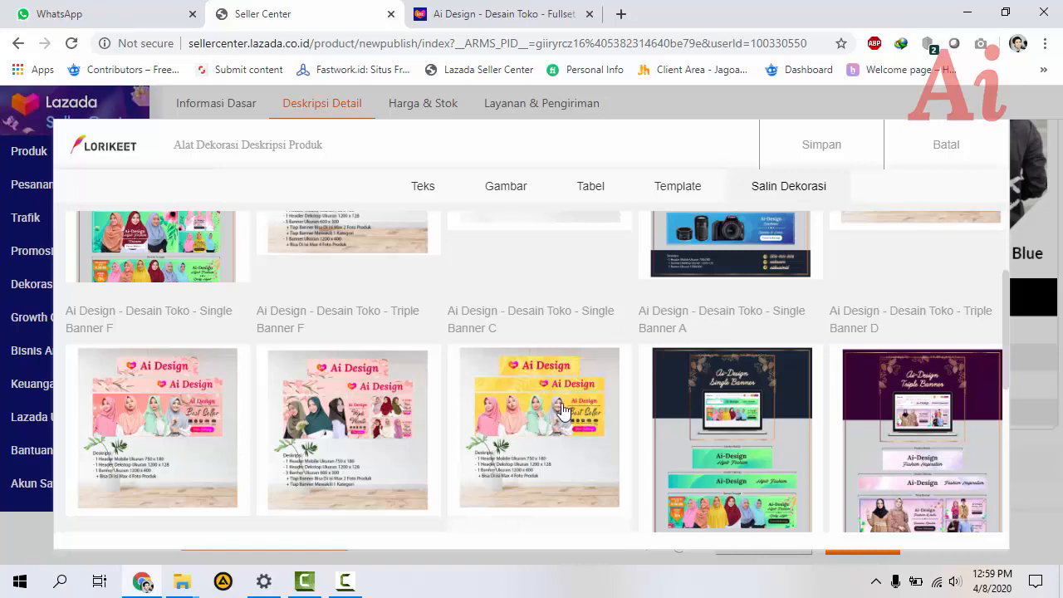
scroll(609, 402, up, 3)
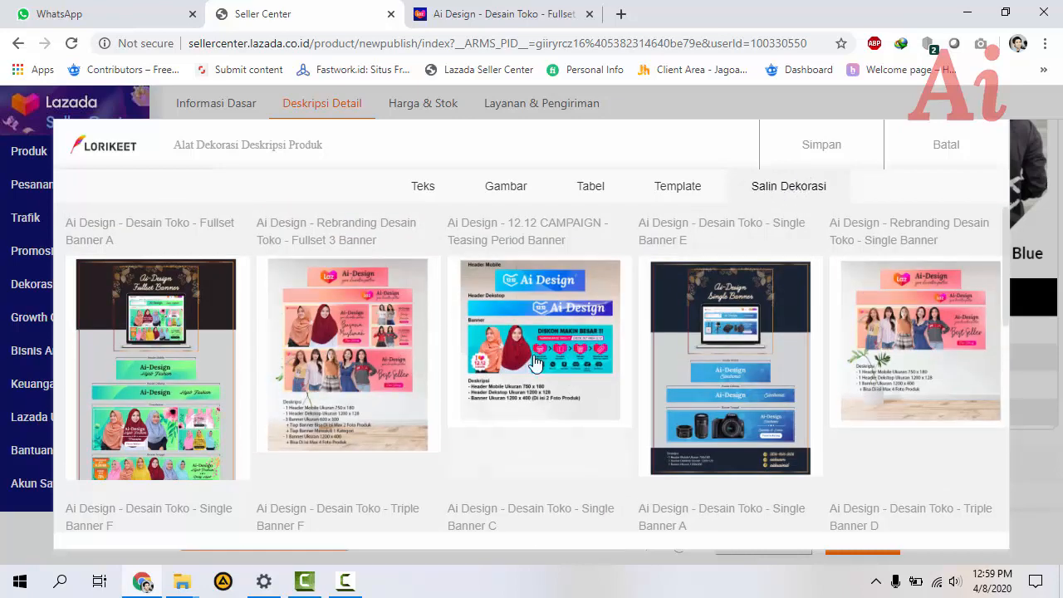
scroll(692, 365, down, 10)
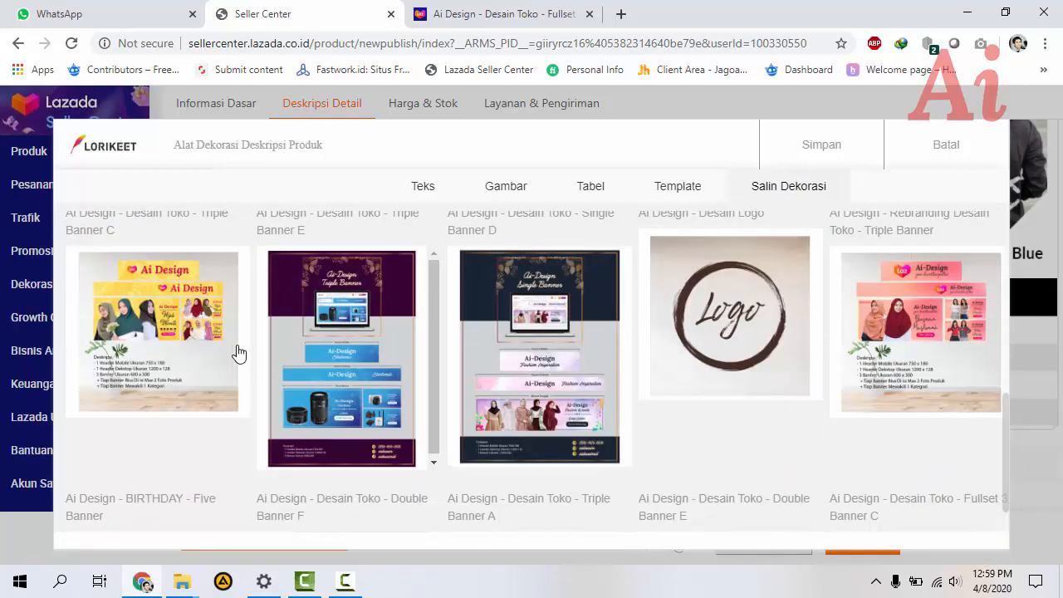
click(190, 316)
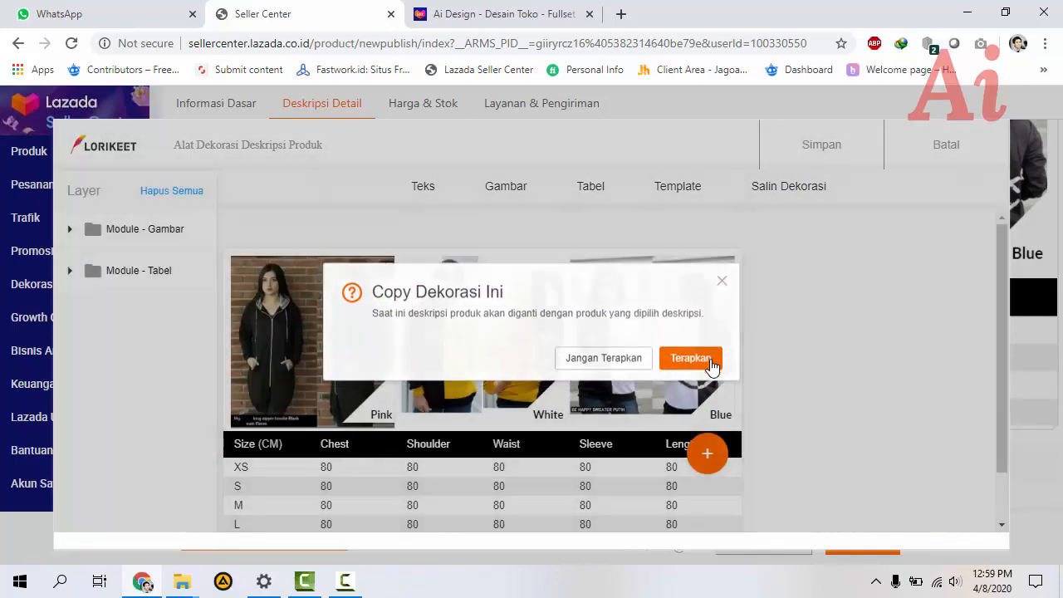
click(716, 363)
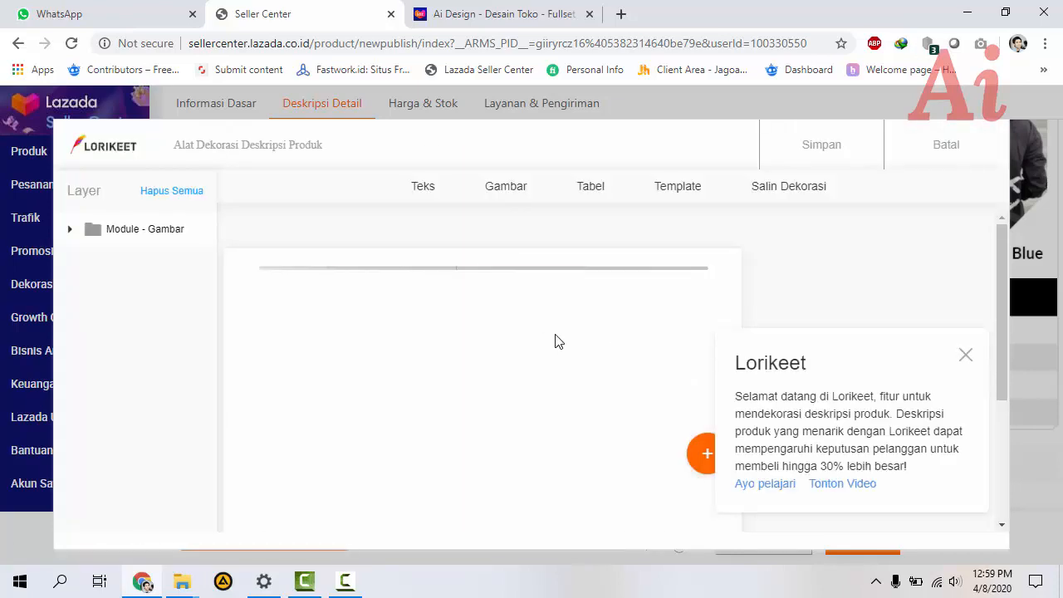
Step: Dismiss the Lorikeet welcome message, check the copied banner image down to its end, and save the decoration
scroll(557, 340, down, 5)
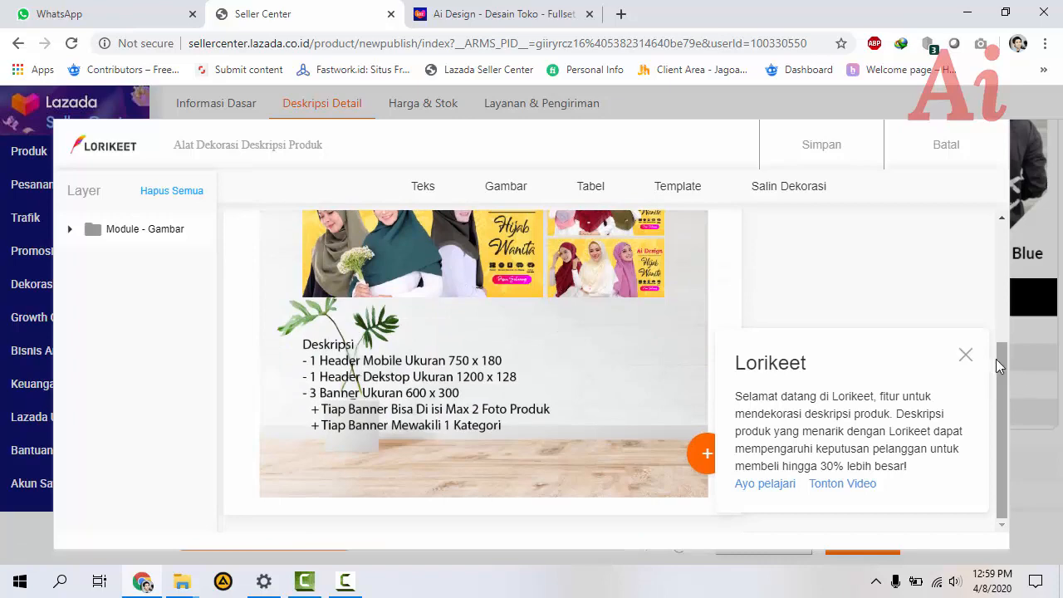
click(965, 354)
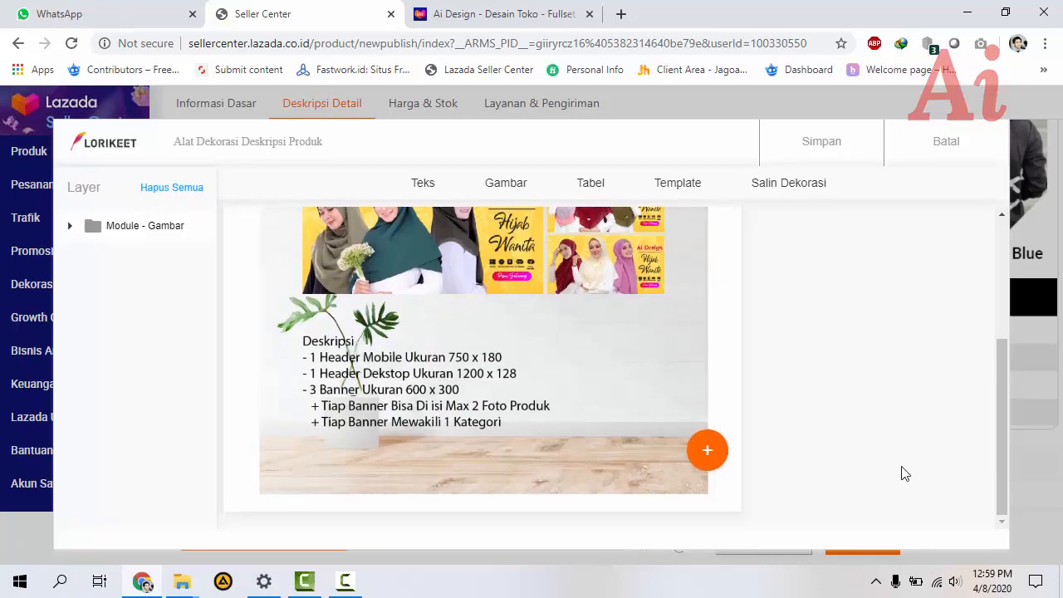
scroll(902, 473, up, 5)
click(837, 158)
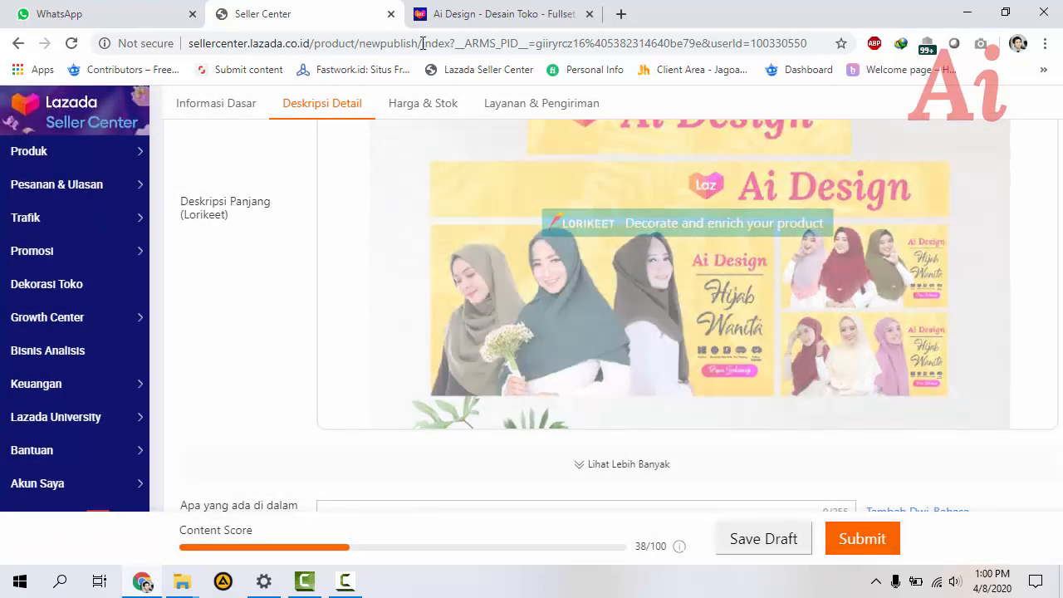
Step: Switch to the Ai Design Fullset 5 Banner C product page and examine its product details and decorated banner description
click(461, 15)
scroll(250, 330, up, 10)
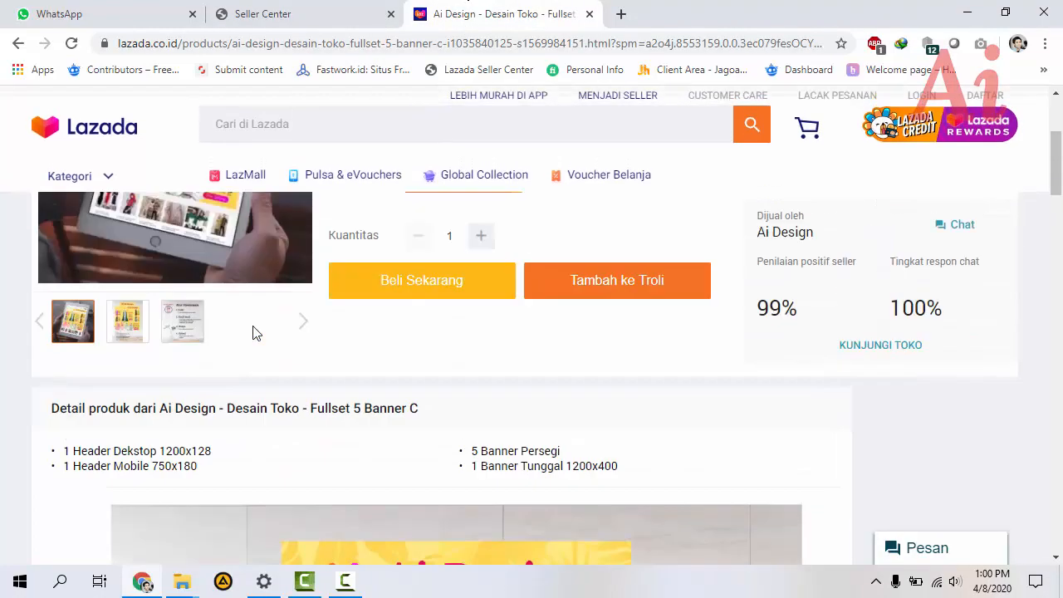
scroll(252, 330, down, 9)
scroll(253, 331, down, 2)
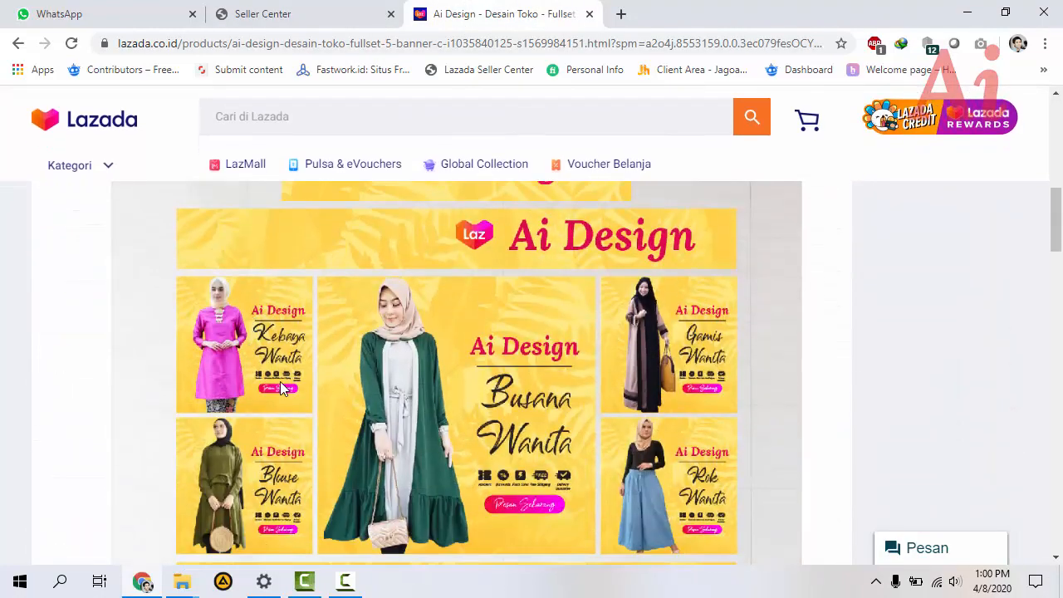